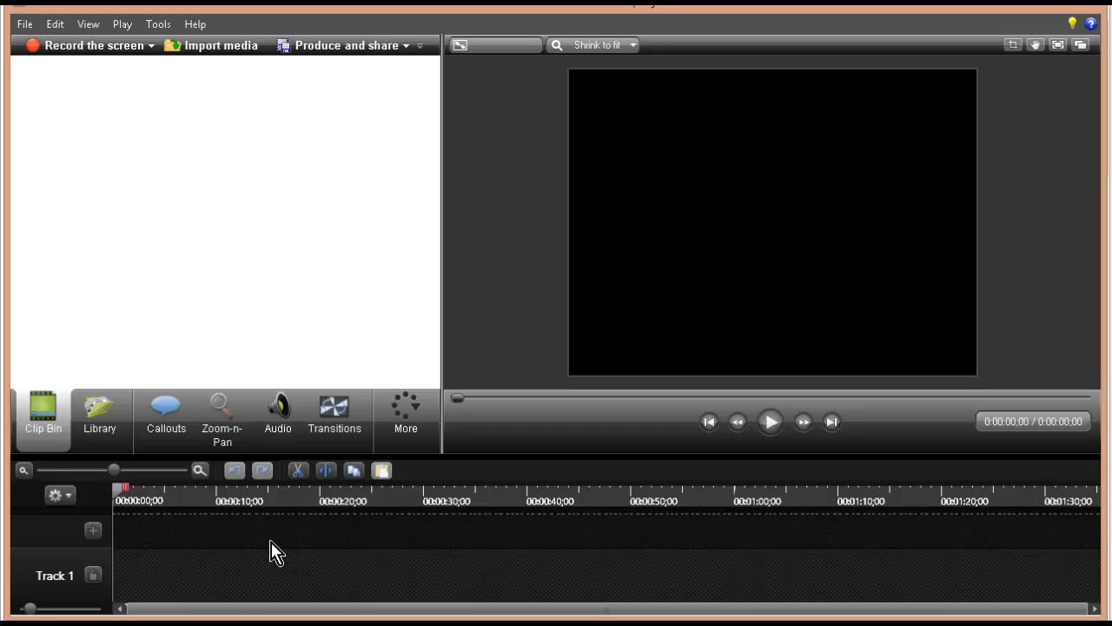
# Step: Add the Simple Title - Black clip from the library's Title Clips - Simple folder to the timeline at the playhead
pyautogui.click(98, 415)
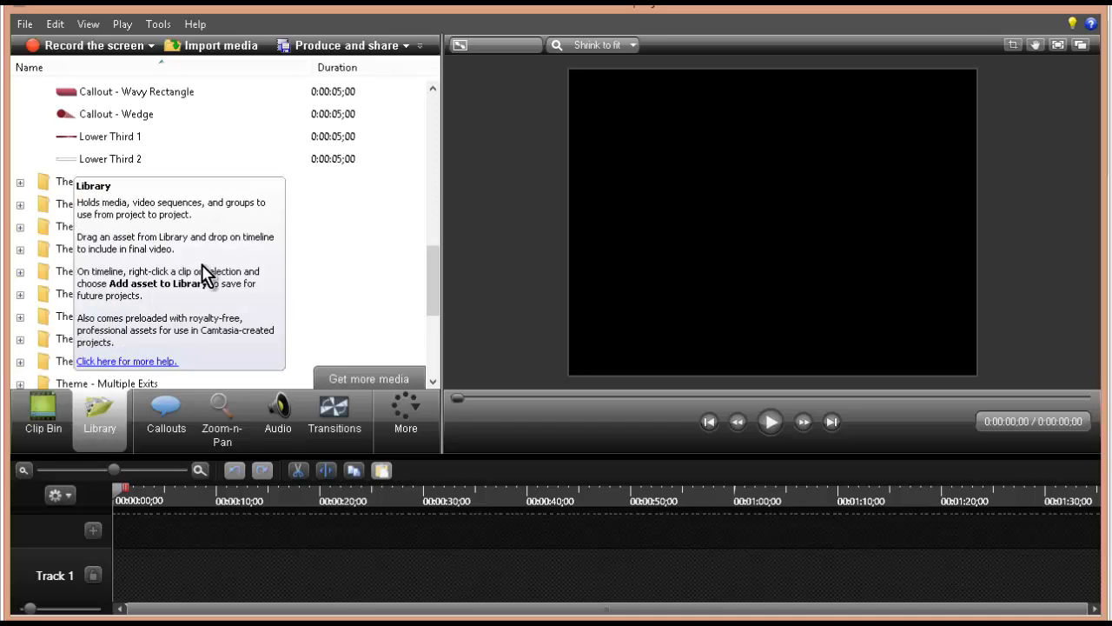
pyautogui.moveTo(430, 293); pyautogui.dragTo(450, 439)
pyautogui.scroll(-2, 186, 293)
pyautogui.click(186, 293)
pyautogui.scroll(-2, 186, 305)
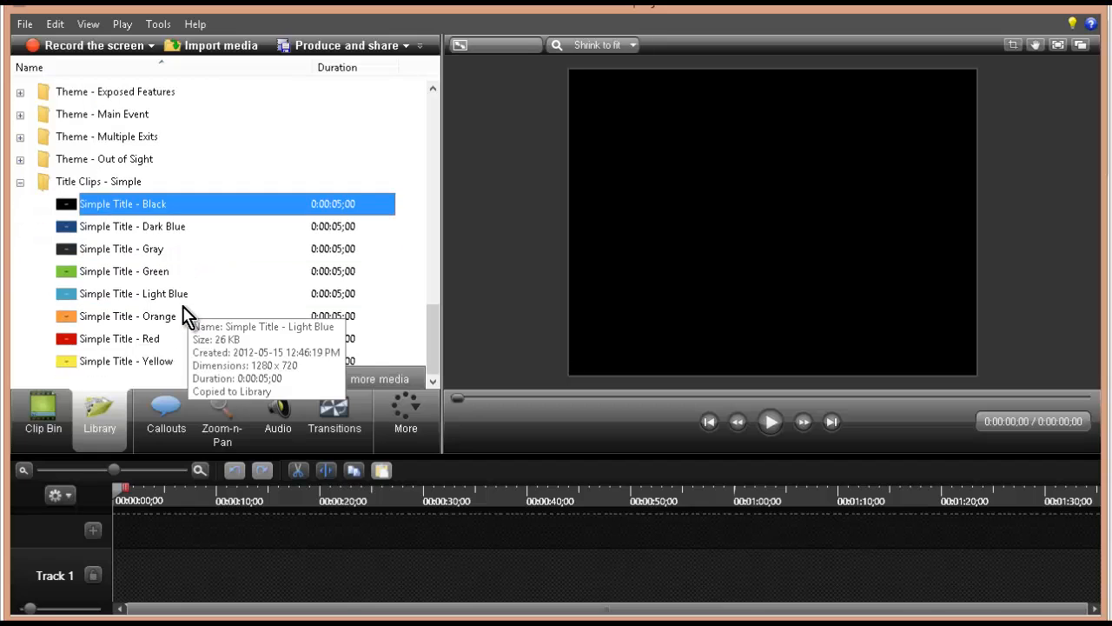
pyautogui.rightClick(122, 205)
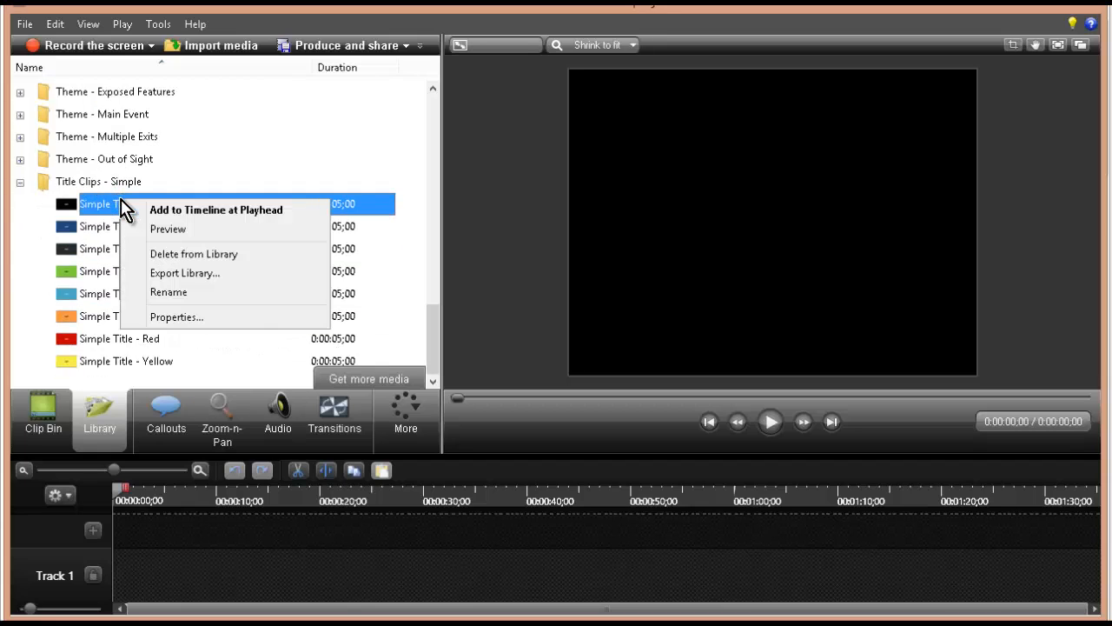
pyautogui.click(172, 211)
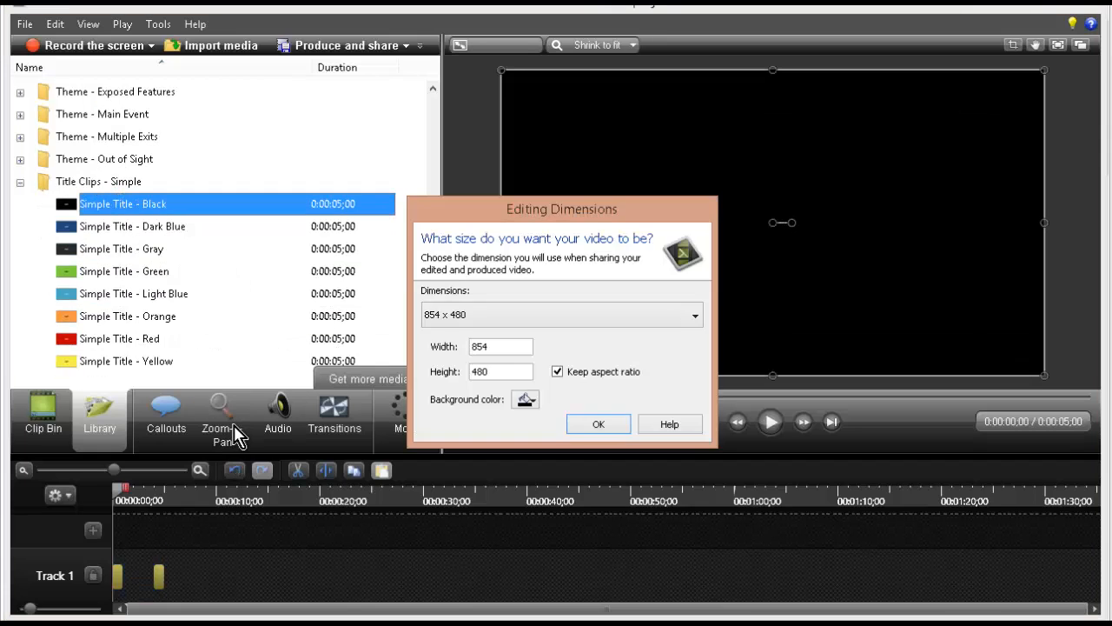
# Step: Set the project's editing dimensions to 1280 x 720, the Automatic (up to 720p) option
pyautogui.click(501, 319)
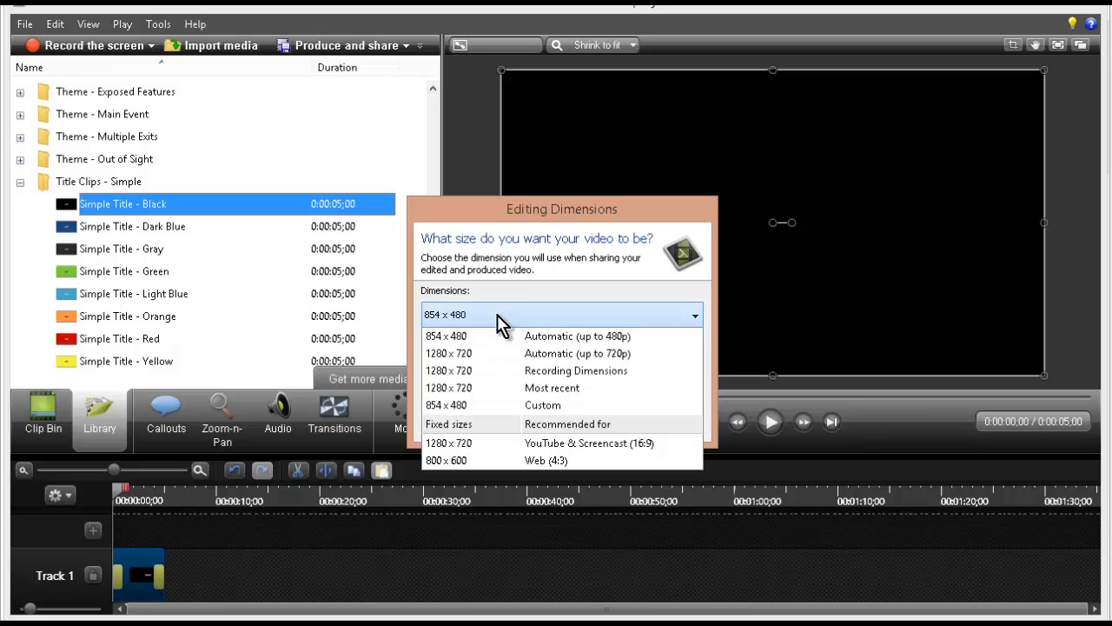
pyautogui.click(543, 354)
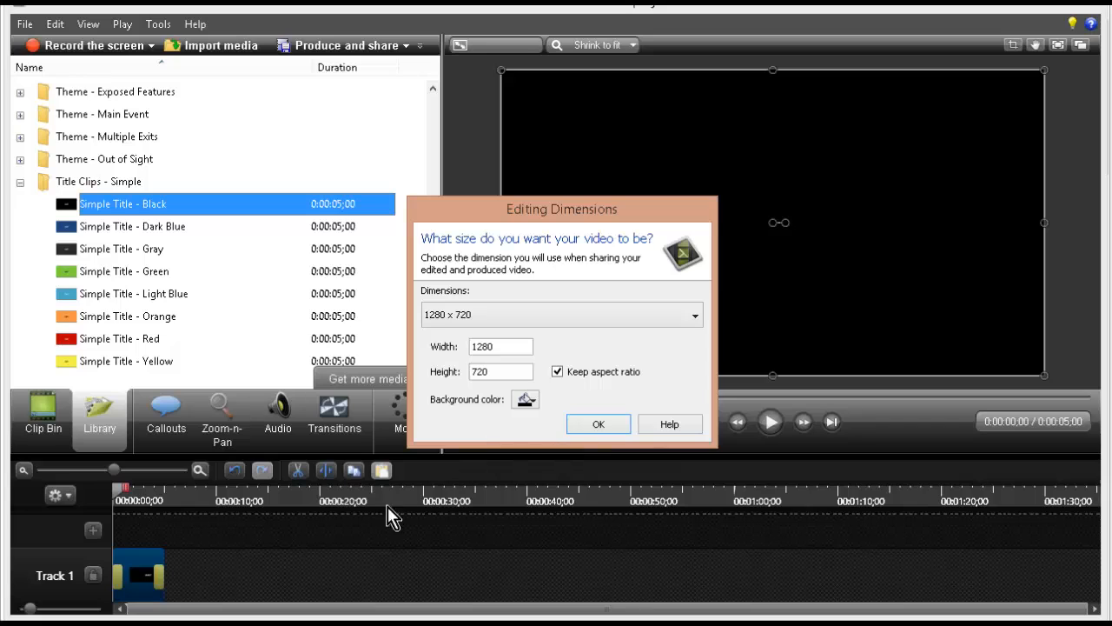
pyautogui.click(595, 424)
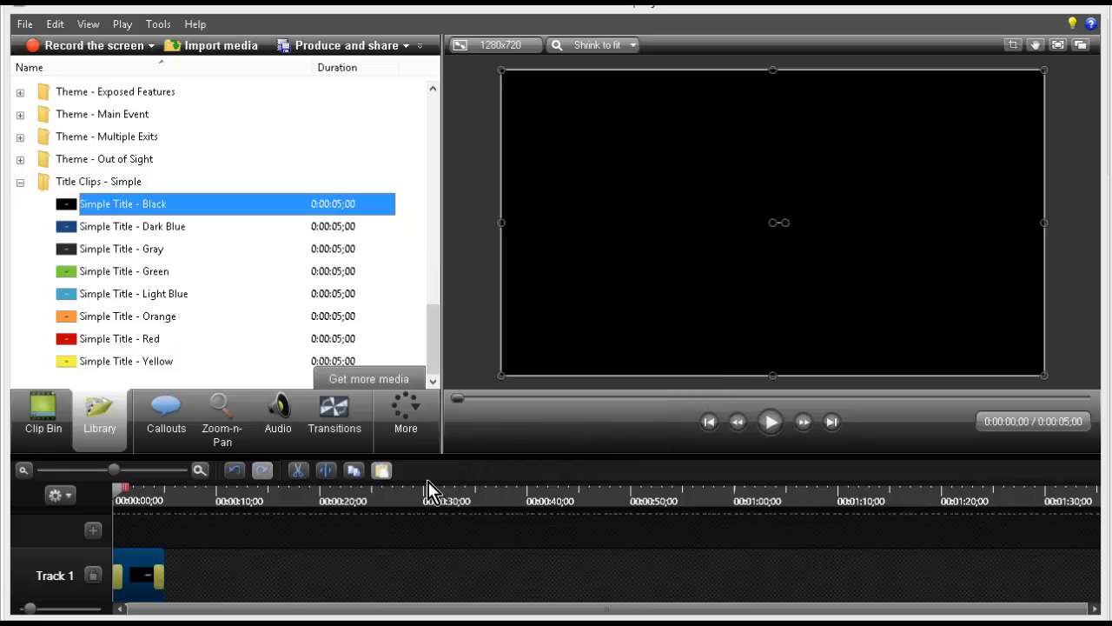
# Step: Edit the title clip's callout, setting its text to "Test Split Screen" at font size 22
pyautogui.rightClick(136, 573)
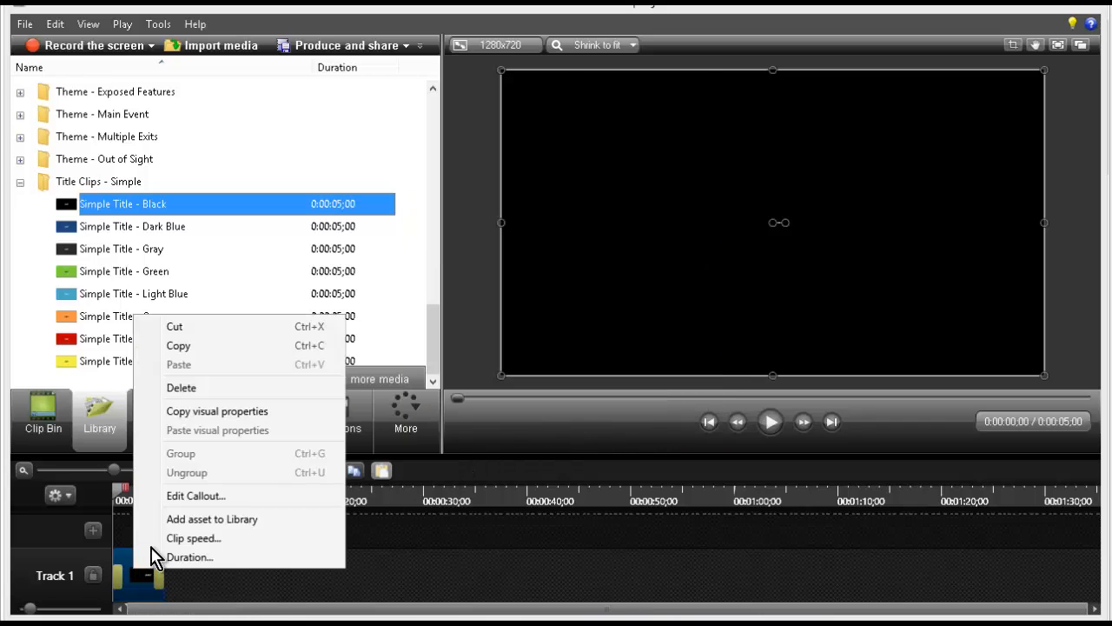
pyautogui.click(206, 497)
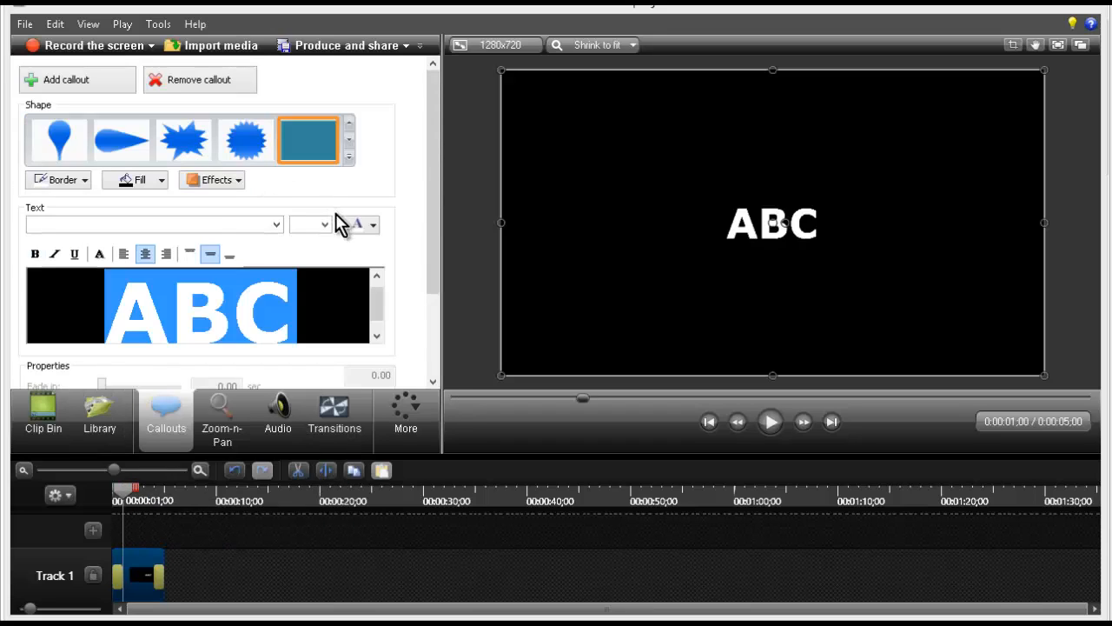
pyautogui.click(325, 225)
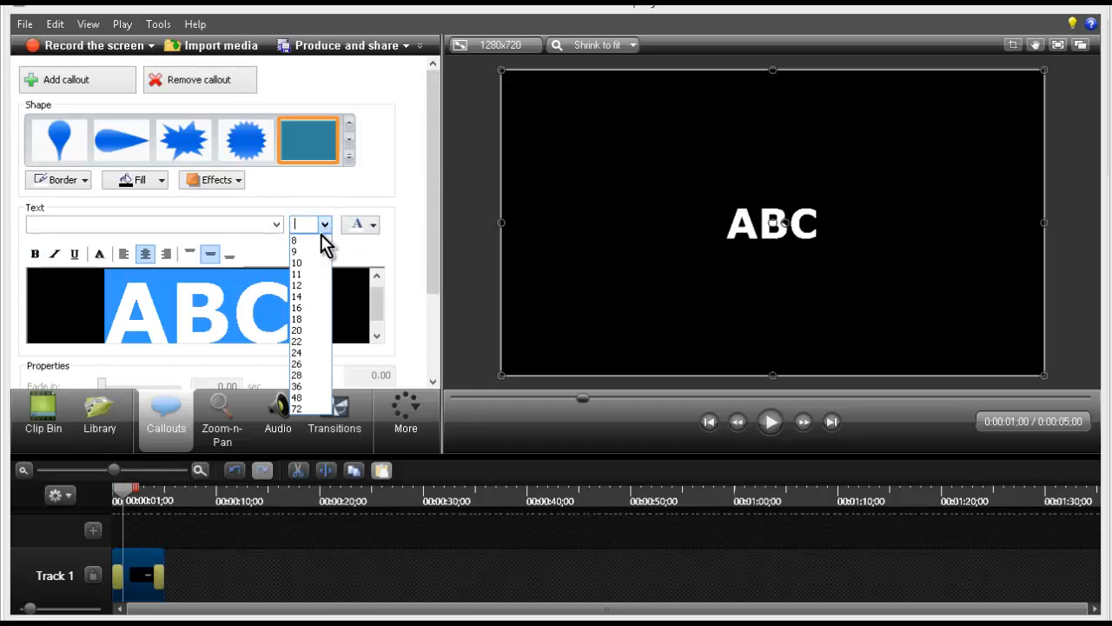
pyautogui.click(311, 341)
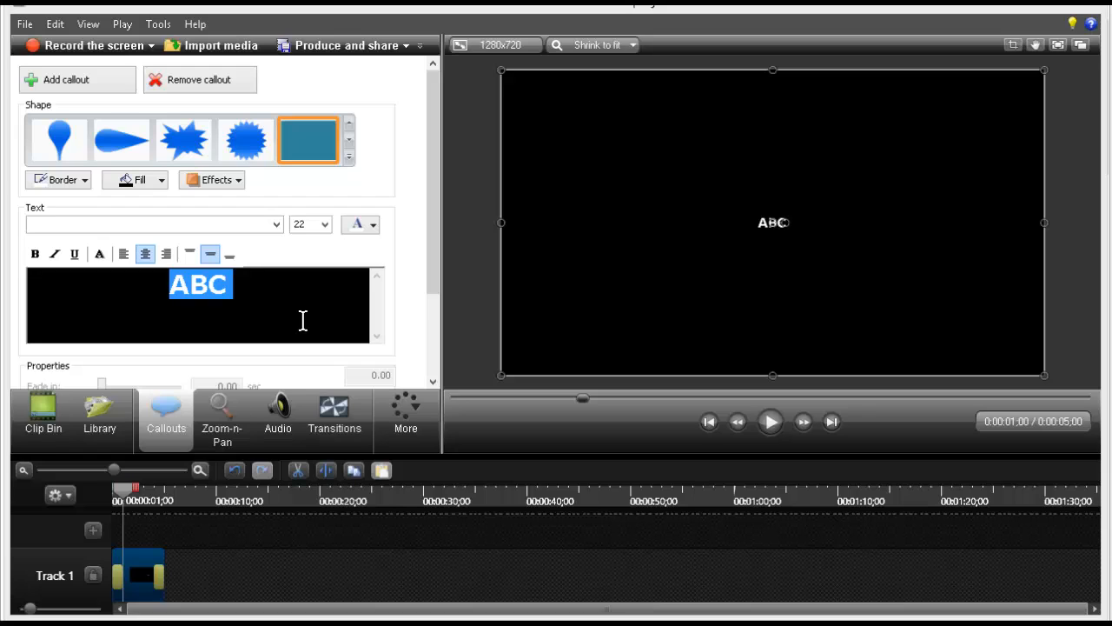
pyautogui.write('Test Split Screen')
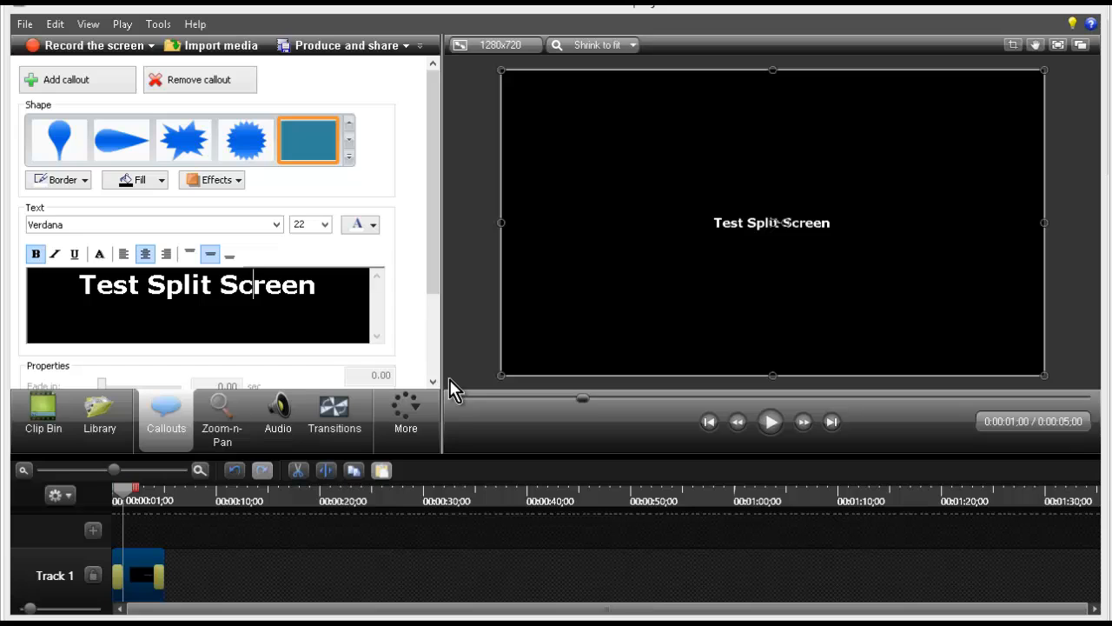
pyautogui.press('Right')
pyautogui.press('Right')
pyautogui.press('Right')
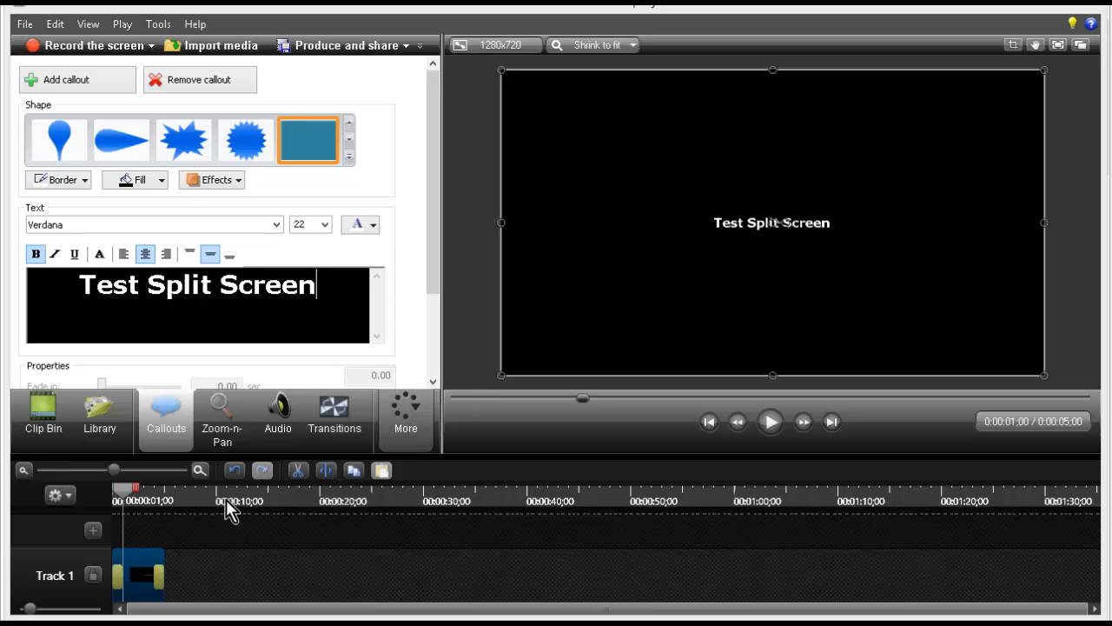
# Step: Move the playhead to the title clip's end at 0:00:05;00 and import left.avi and rightside.mp4 from the testproj folder into the Clip Bin
pyautogui.click(41, 435)
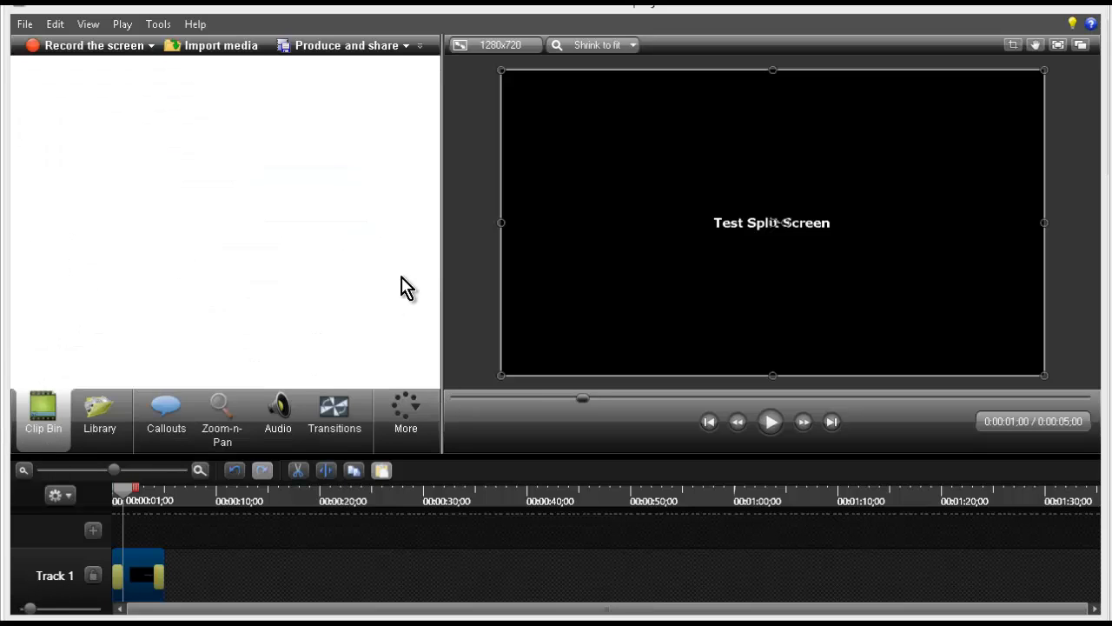
pyautogui.moveTo(124, 491); pyautogui.dragTo(165, 511)
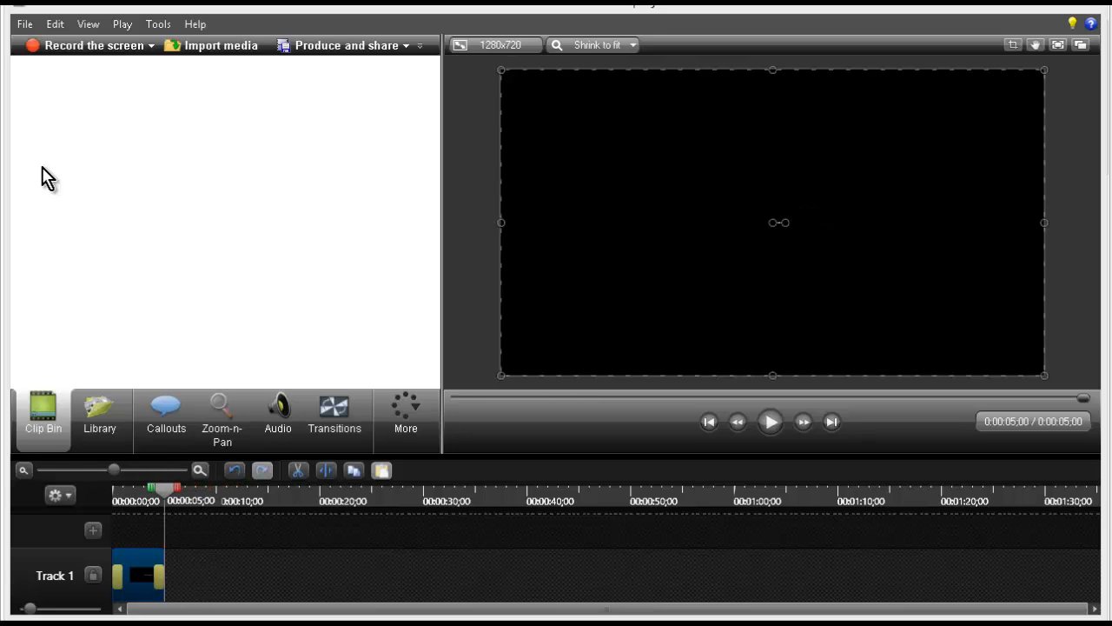
pyautogui.click(192, 45)
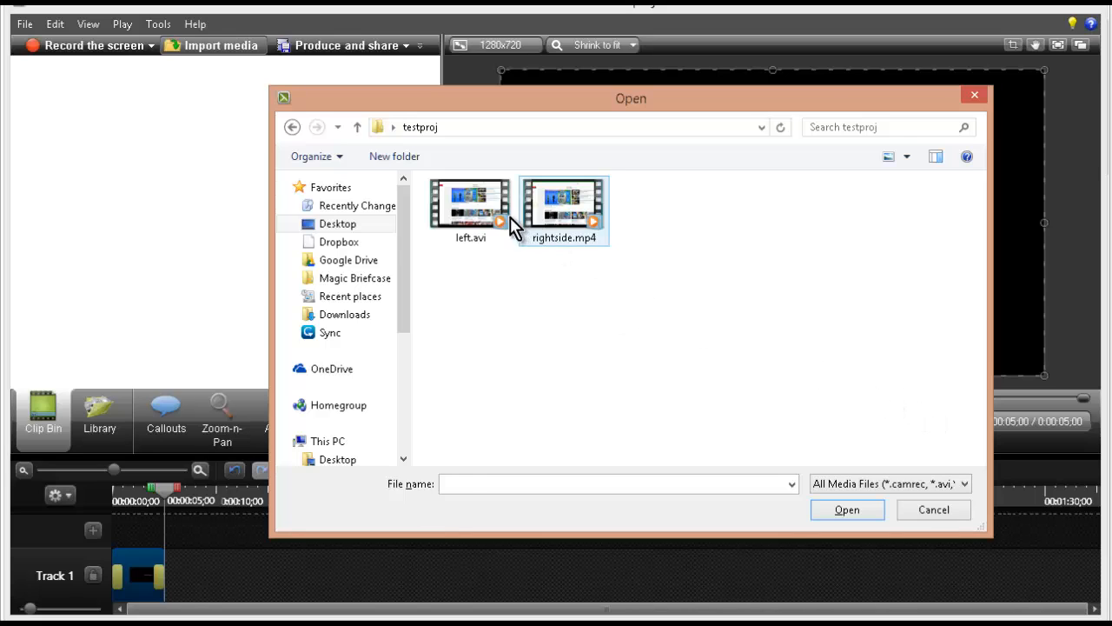
pyautogui.click(489, 209)
pyautogui.keyDown('ctrl'); pyautogui.click(578, 223); pyautogui.keyUp('ctrl')
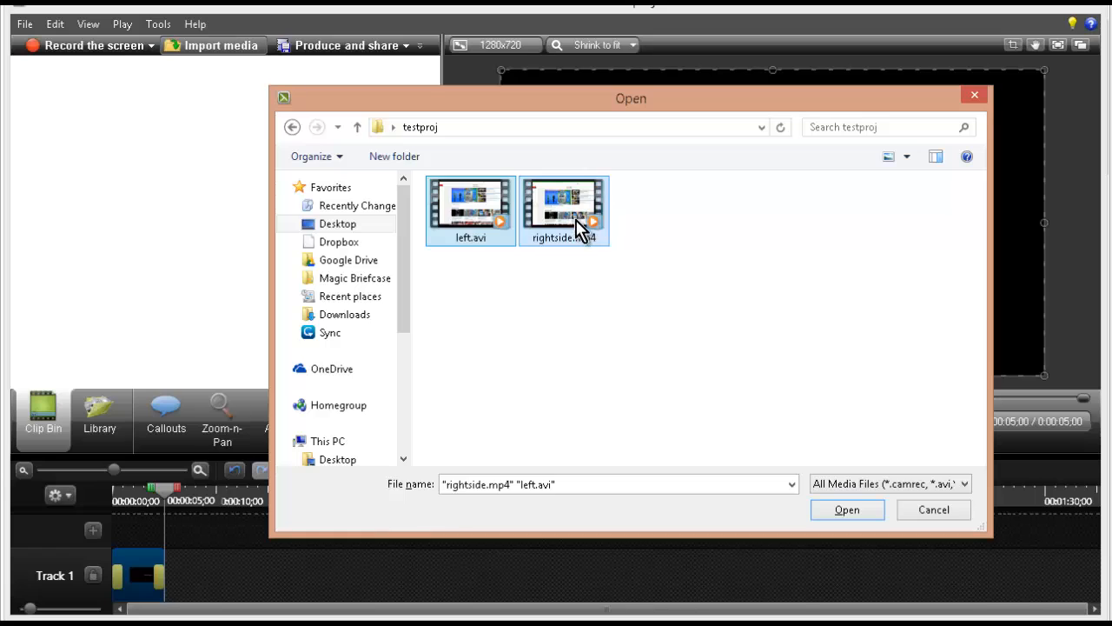
pyautogui.click(851, 511)
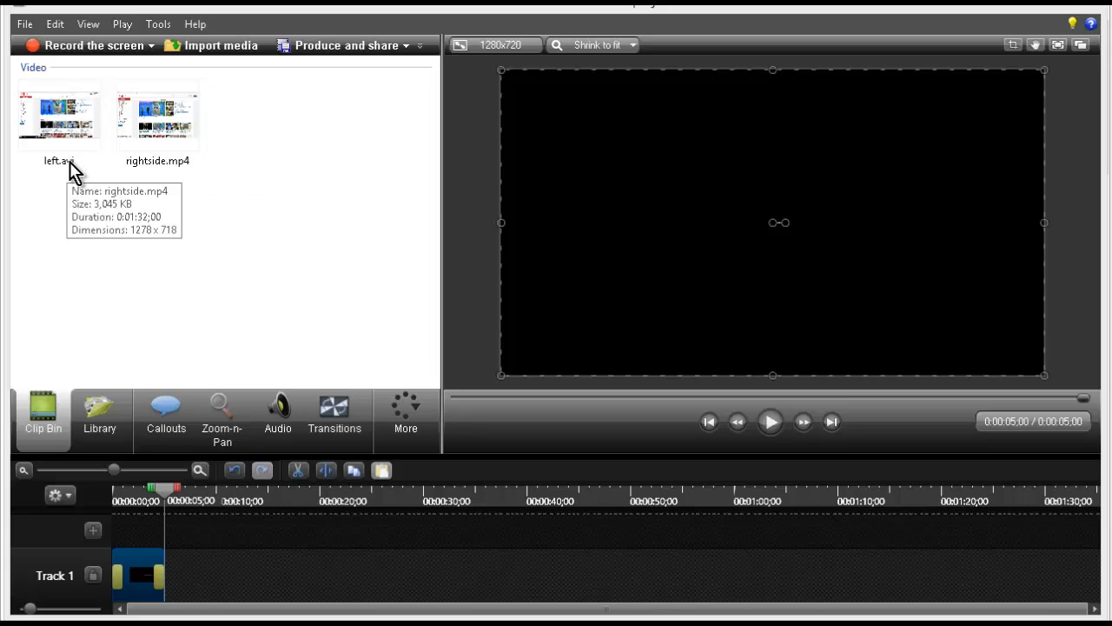
# Step: Add left.avi and rightside.mp4 to the timeline at the playhead, stacked on Track 1 and Track 2
pyautogui.click(69, 113)
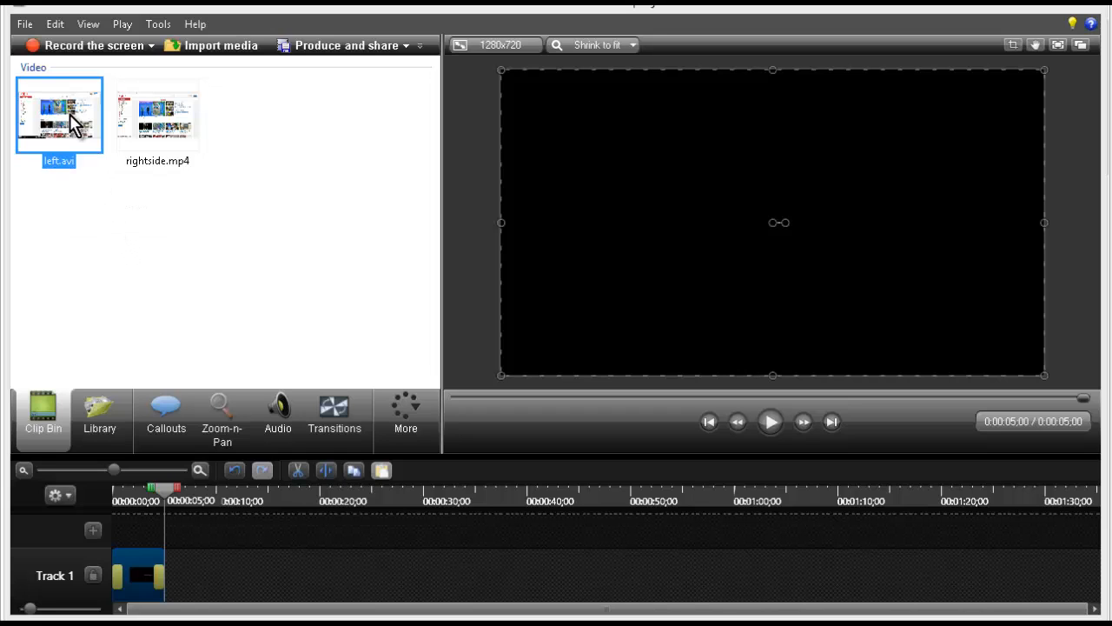
pyautogui.rightClick(69, 114)
pyautogui.click(123, 134)
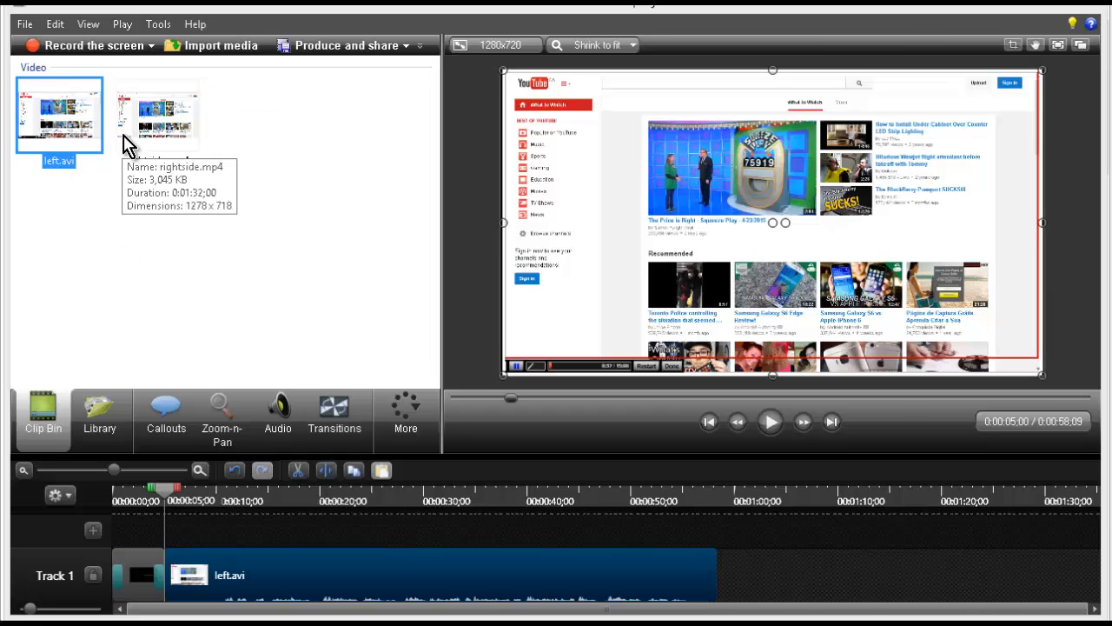
pyautogui.rightClick(182, 119)
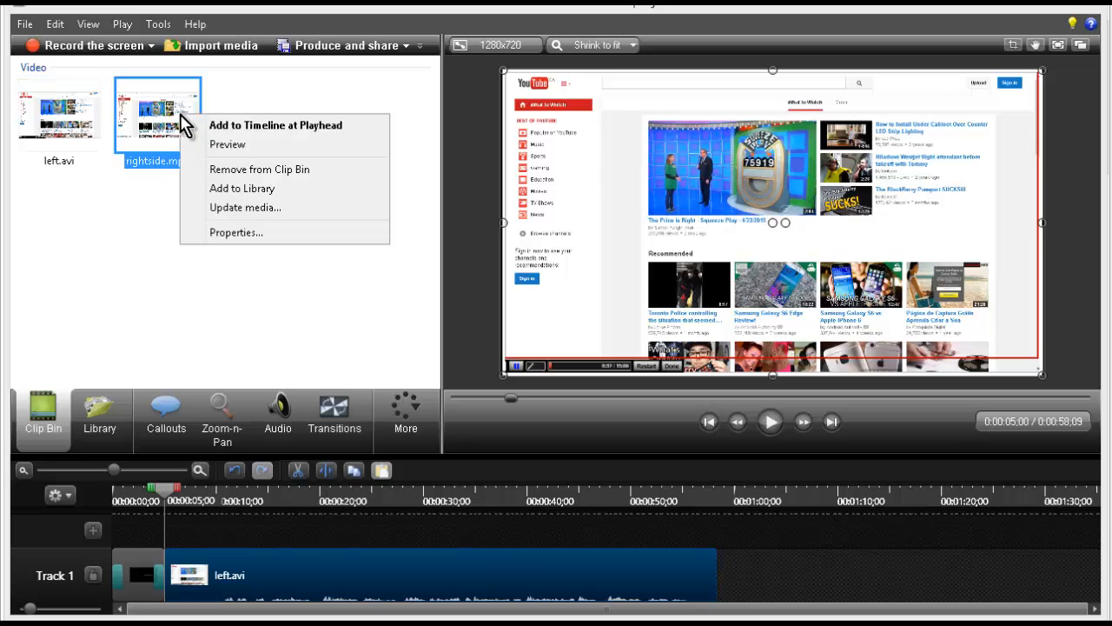
pyautogui.click(229, 141)
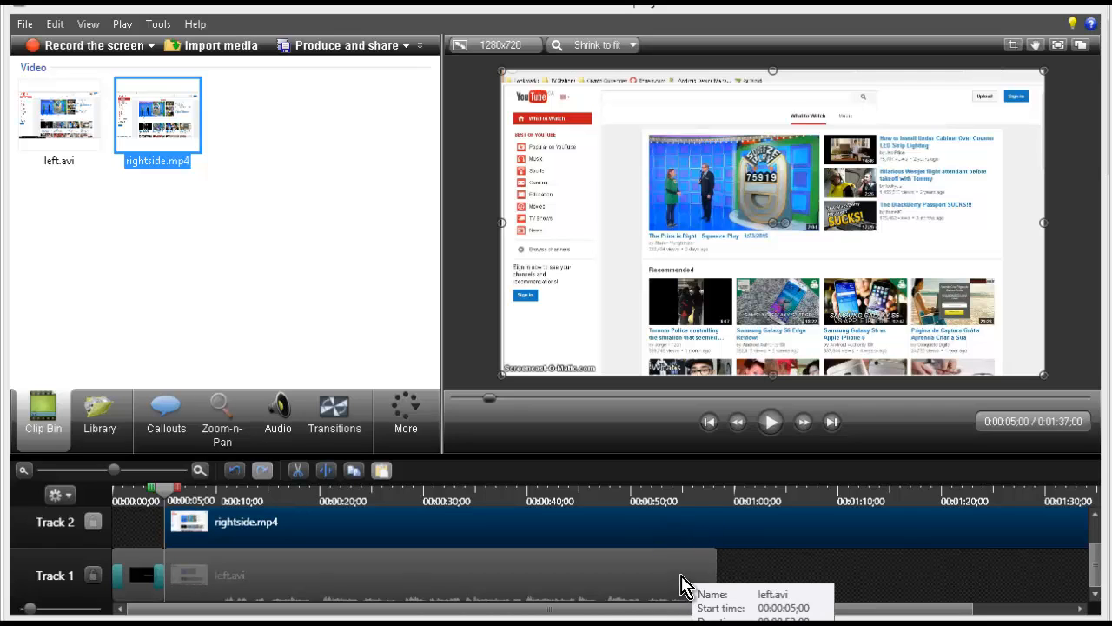
# Step: Delete the excess of rightside.mp4 beyond the end of left.avi, from 0:00:58;09 to 0:01:37;00
pyautogui.click(717, 493)
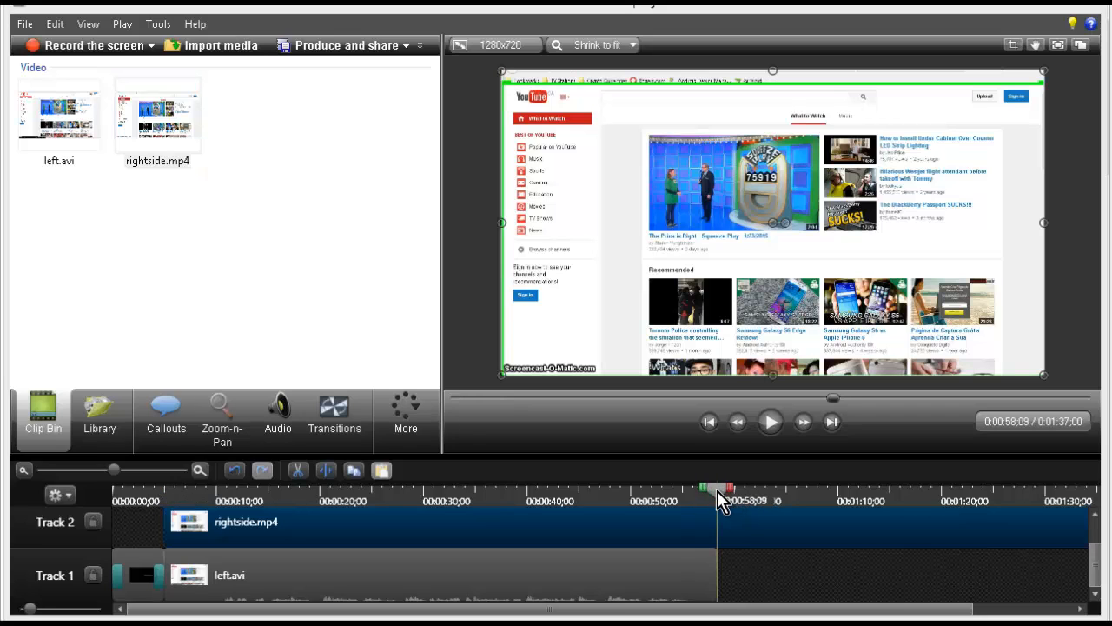
pyautogui.moveTo(717, 491); pyautogui.dragTo(744, 569)
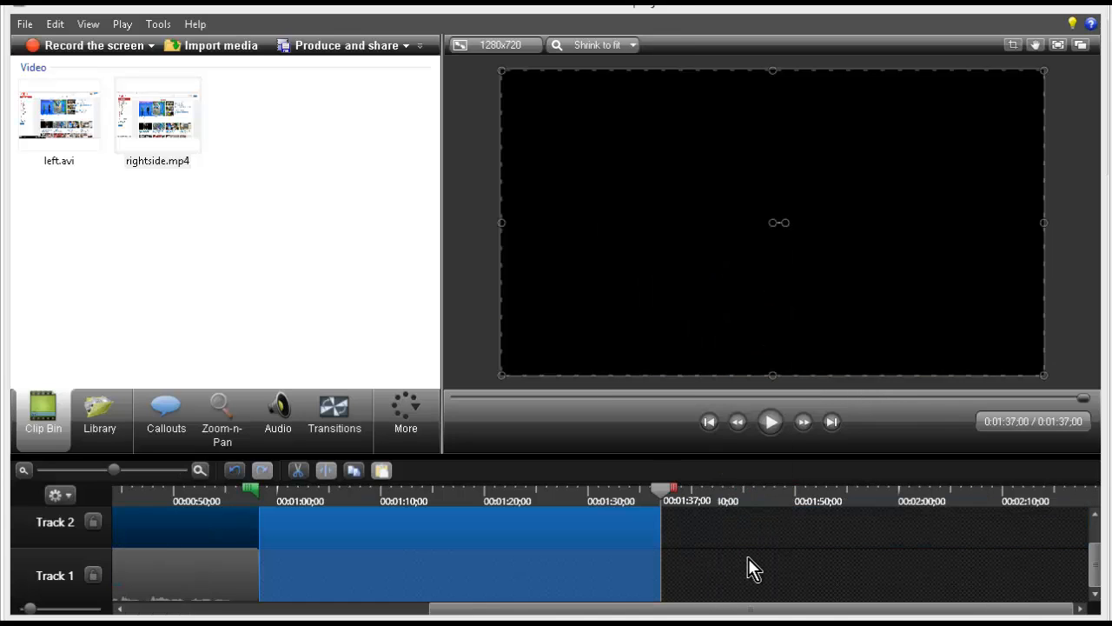
pyautogui.press('Delete')
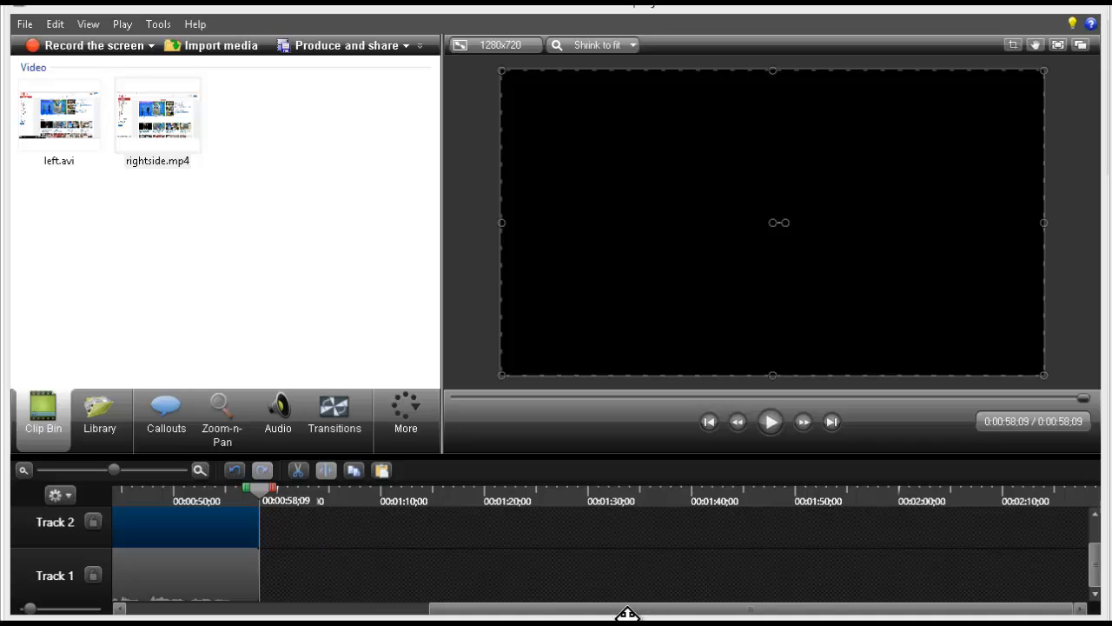
# Step: Play a few seconds of the stacked clips from 0:00:05;00, and return the playhead to that point
pyautogui.moveTo(583, 613); pyautogui.dragTo(191, 613)
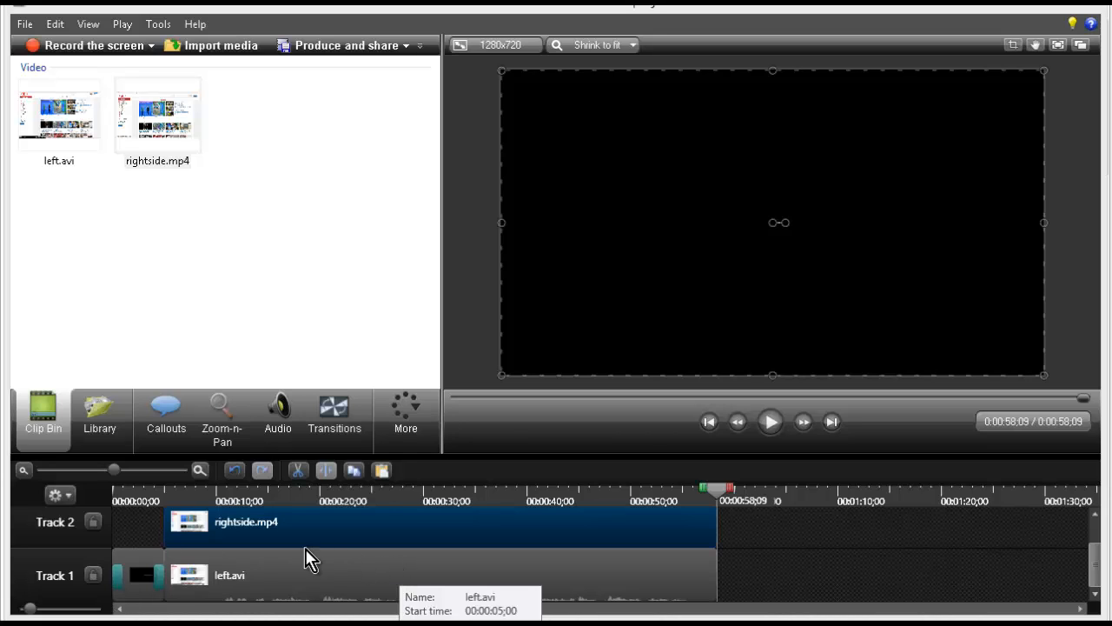
pyautogui.click(179, 493)
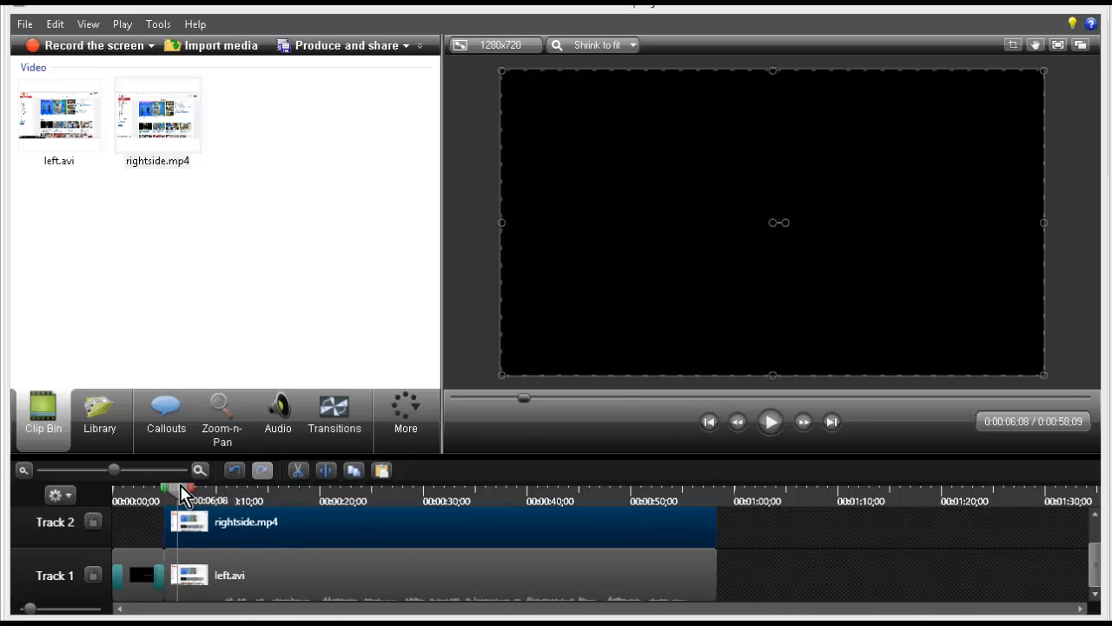
pyautogui.moveTo(182, 493); pyautogui.dragTo(165, 489)
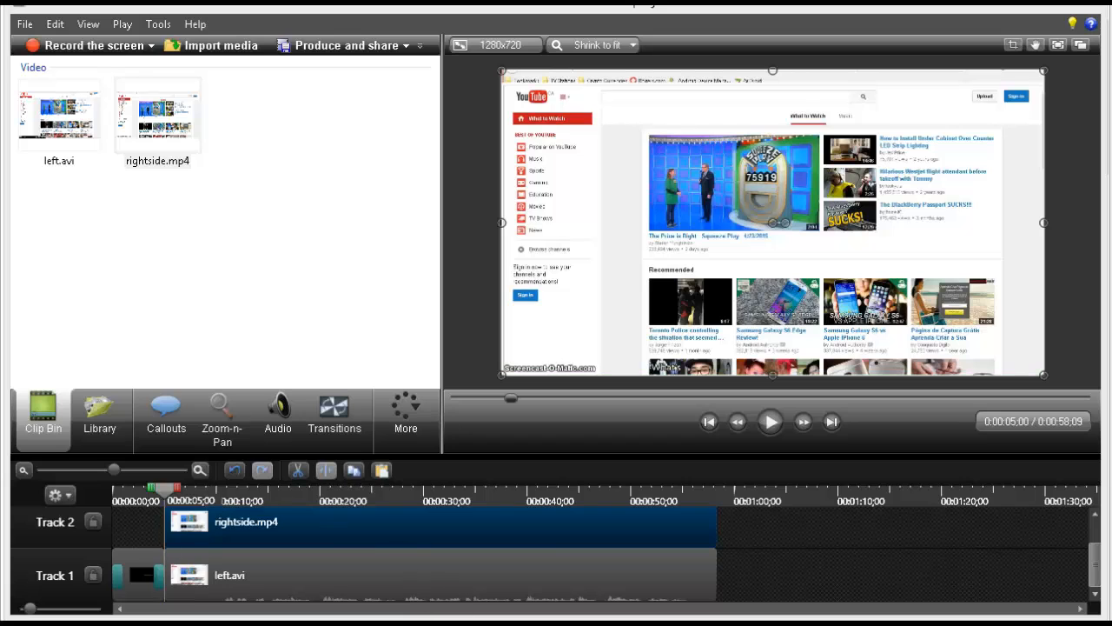
pyautogui.click(767, 423)
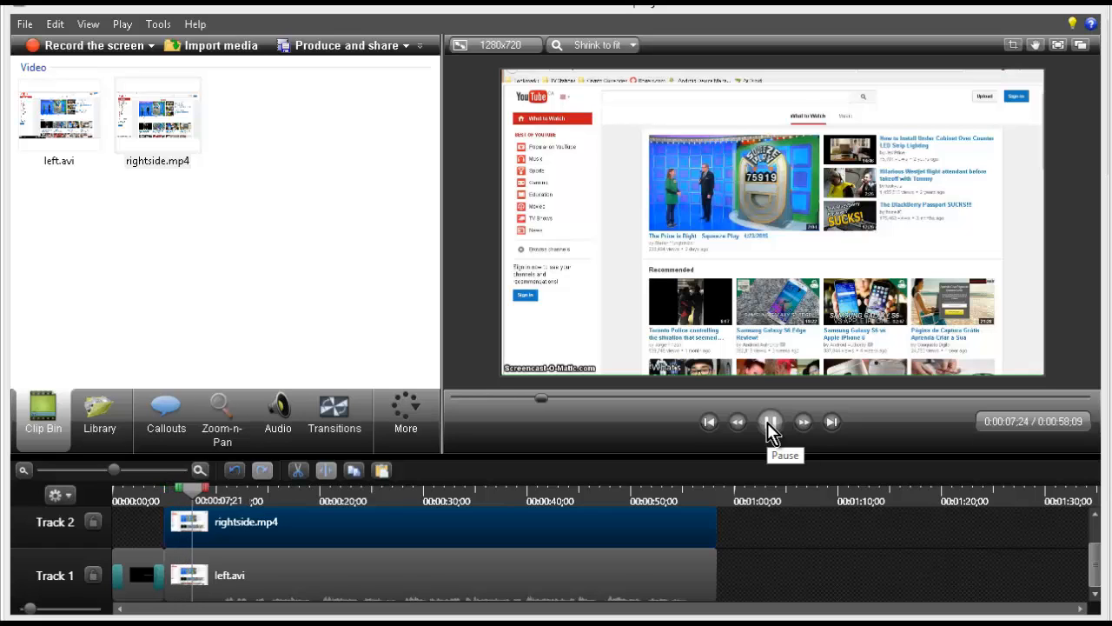
pyautogui.click(767, 423)
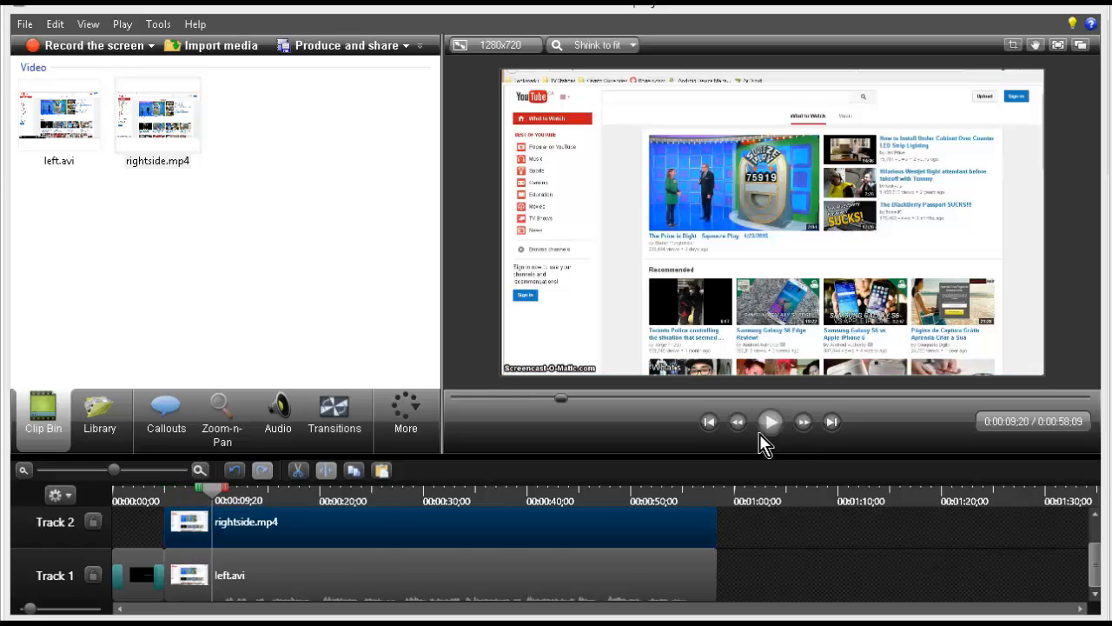
pyautogui.click(326, 544)
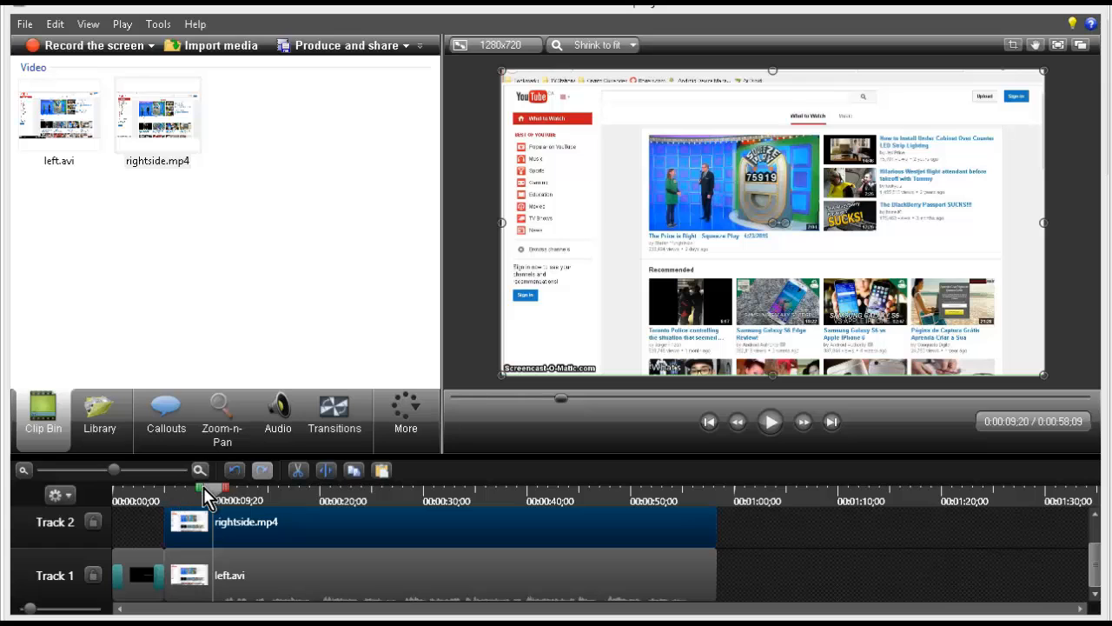
pyautogui.moveTo(212, 487); pyautogui.dragTo(165, 487)
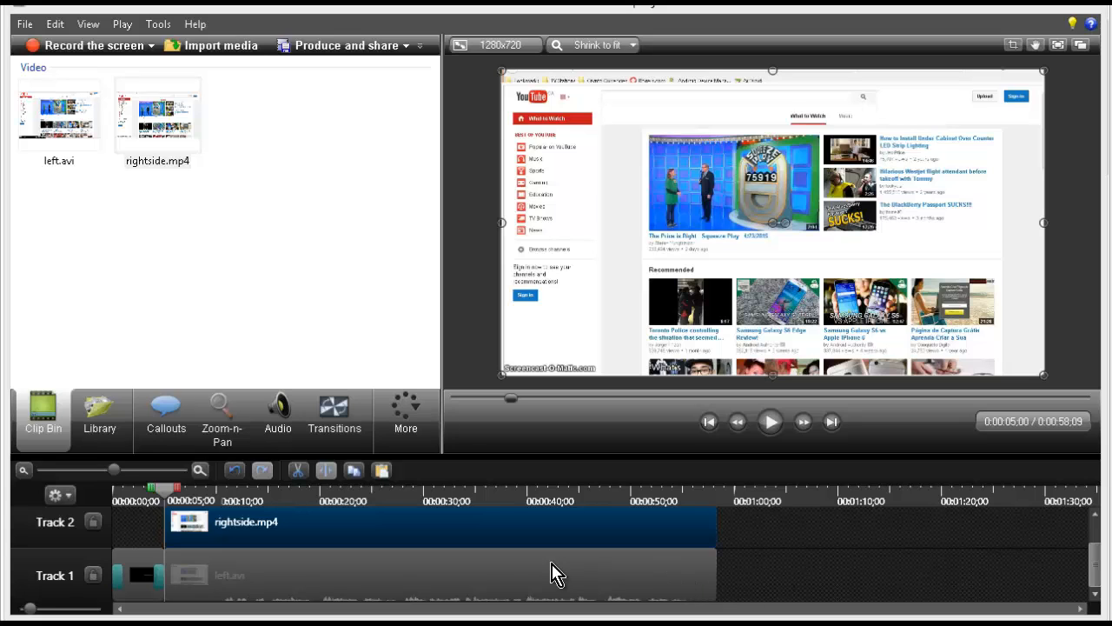
# Step: Separate the video and audio of the left.avi clip on Track 1
pyautogui.click(341, 589)
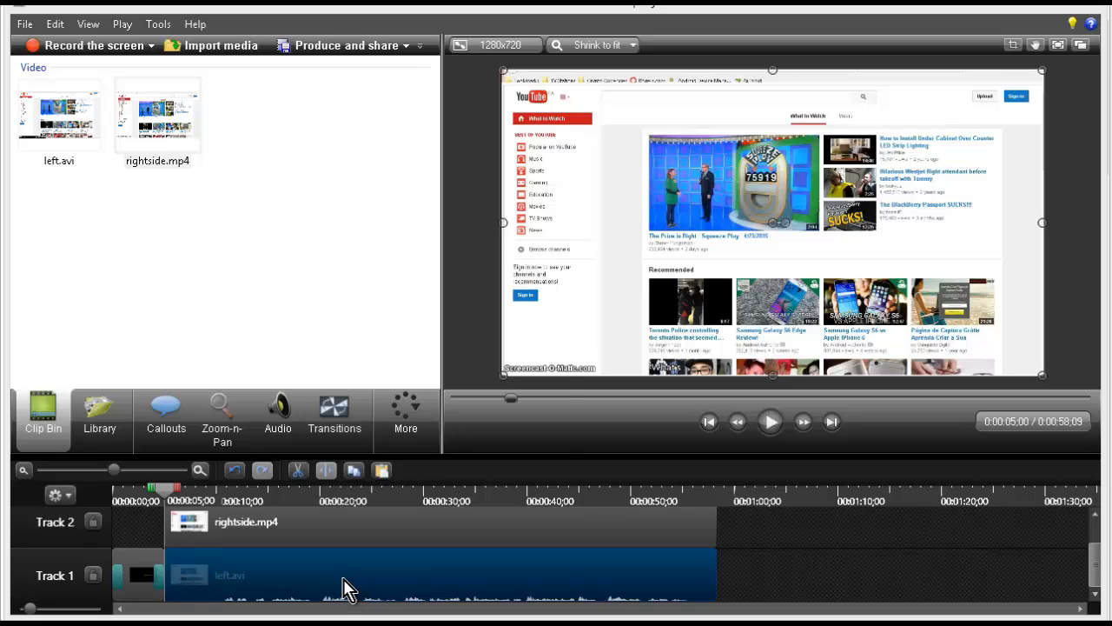
pyautogui.rightClick(344, 589)
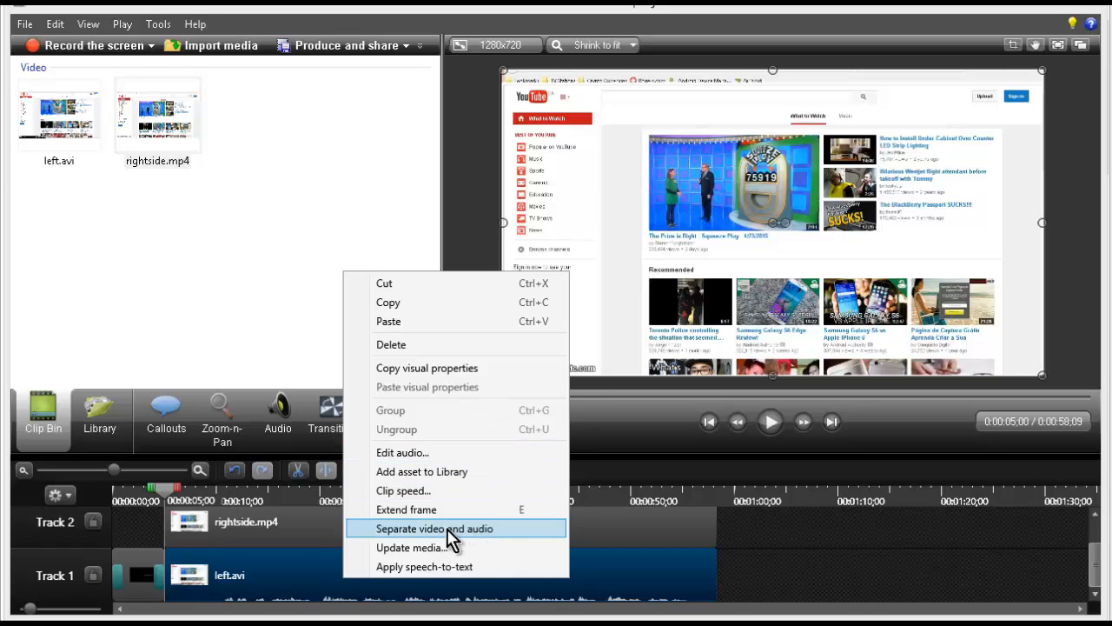
pyautogui.click(476, 532)
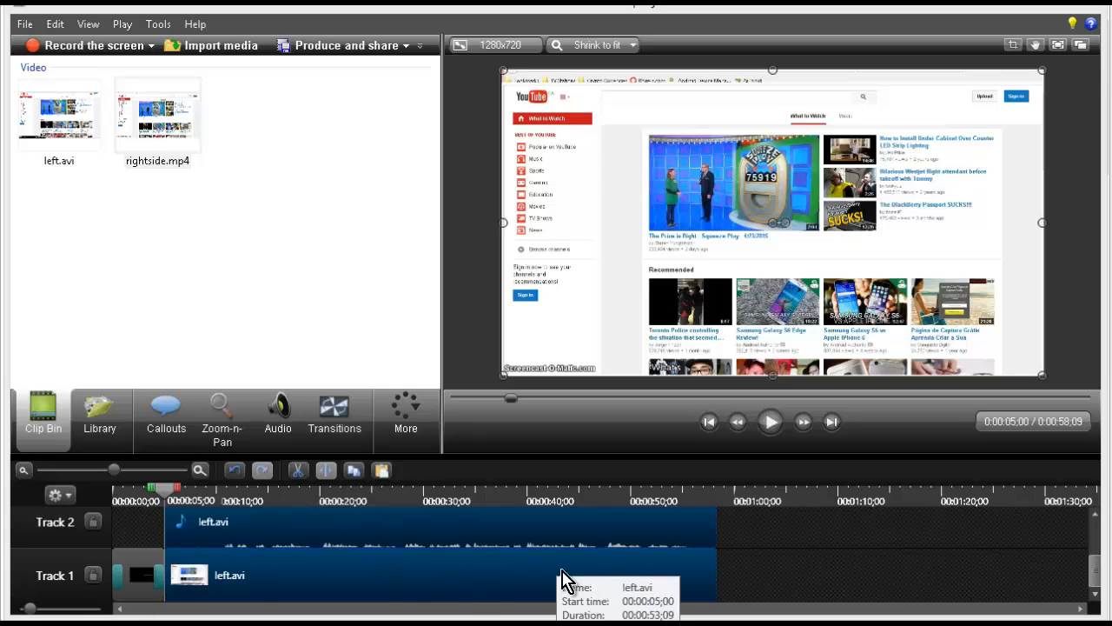
# Step: Delete the separated left.avi audio clip from Track 2, keeping the left.avi video on Track 1
pyautogui.click(352, 534)
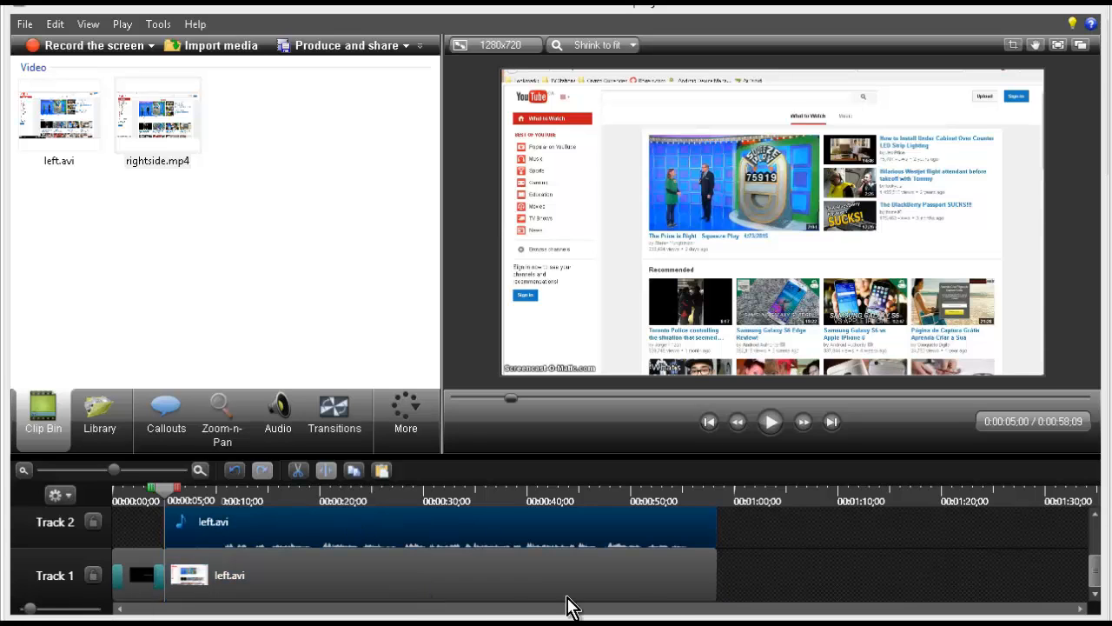
pyautogui.click(1099, 520)
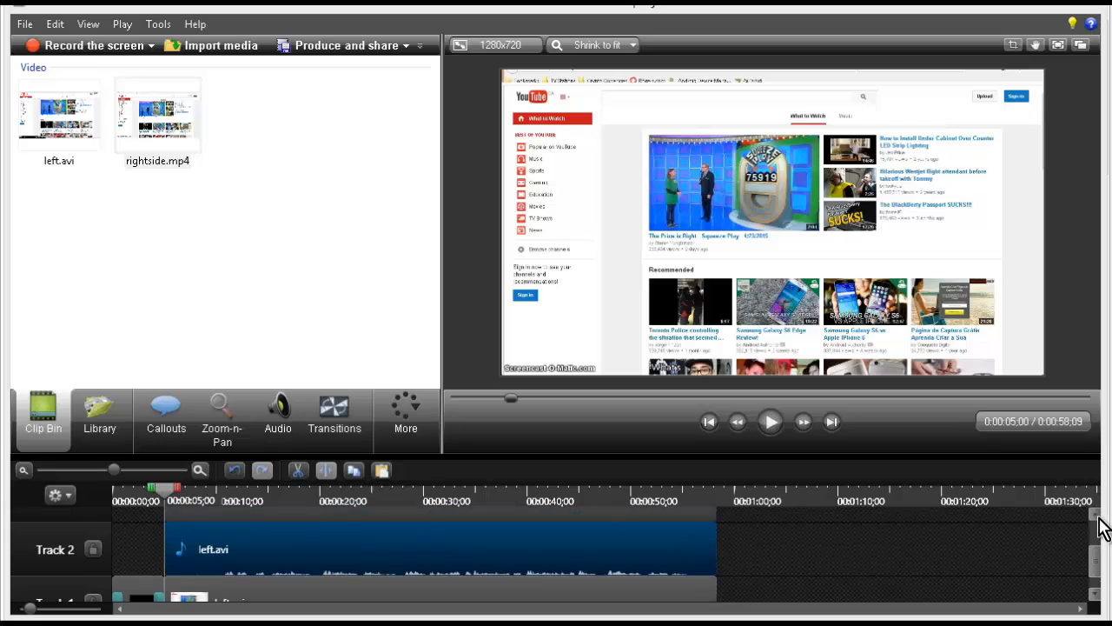
pyautogui.click(1098, 526)
pyautogui.click(1099, 526)
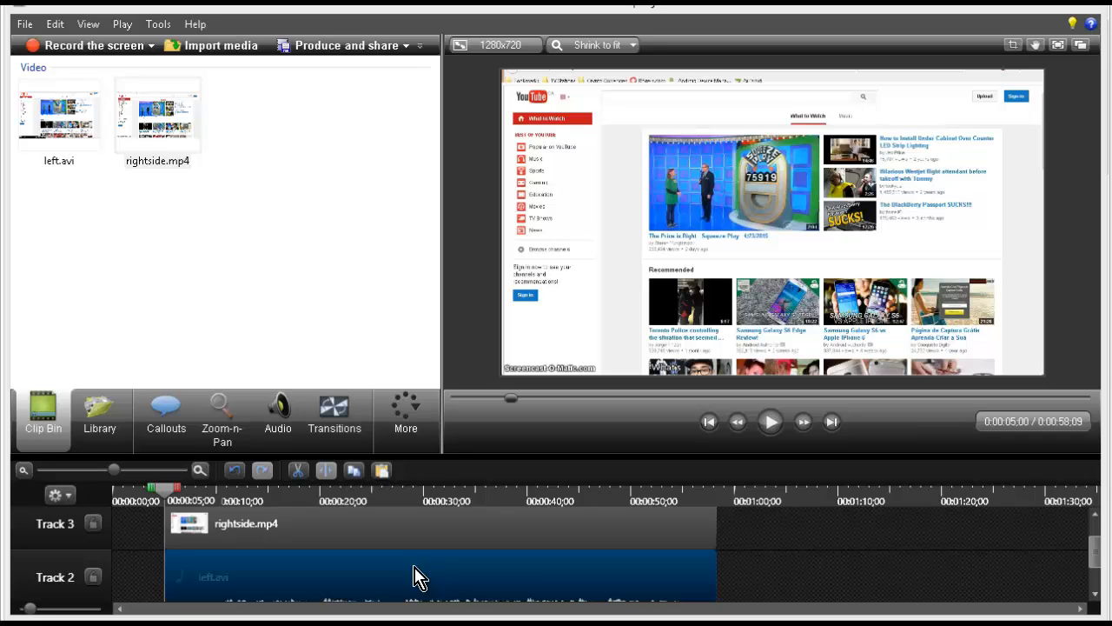
pyautogui.press('Delete')
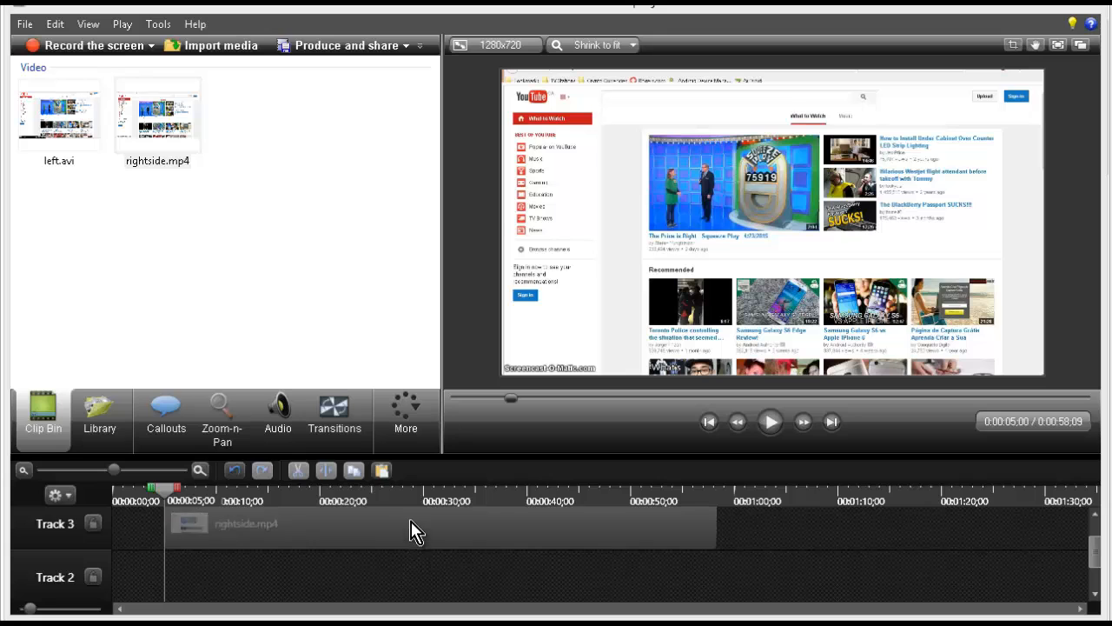
# Step: Move the rightside.mp4 clip from Track 3 down to Track 2, starting at 0:00:05;00 in line with left.avi
pyautogui.moveTo(412, 530); pyautogui.dragTo(401, 606)
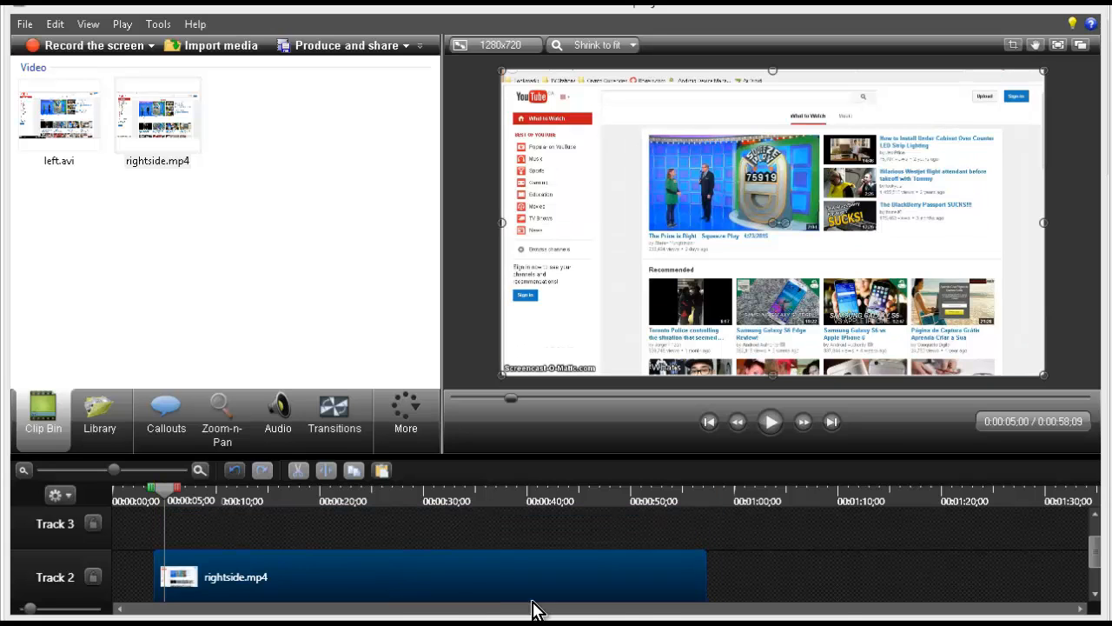
pyautogui.moveTo(265, 538); pyautogui.dragTo(219, 540)
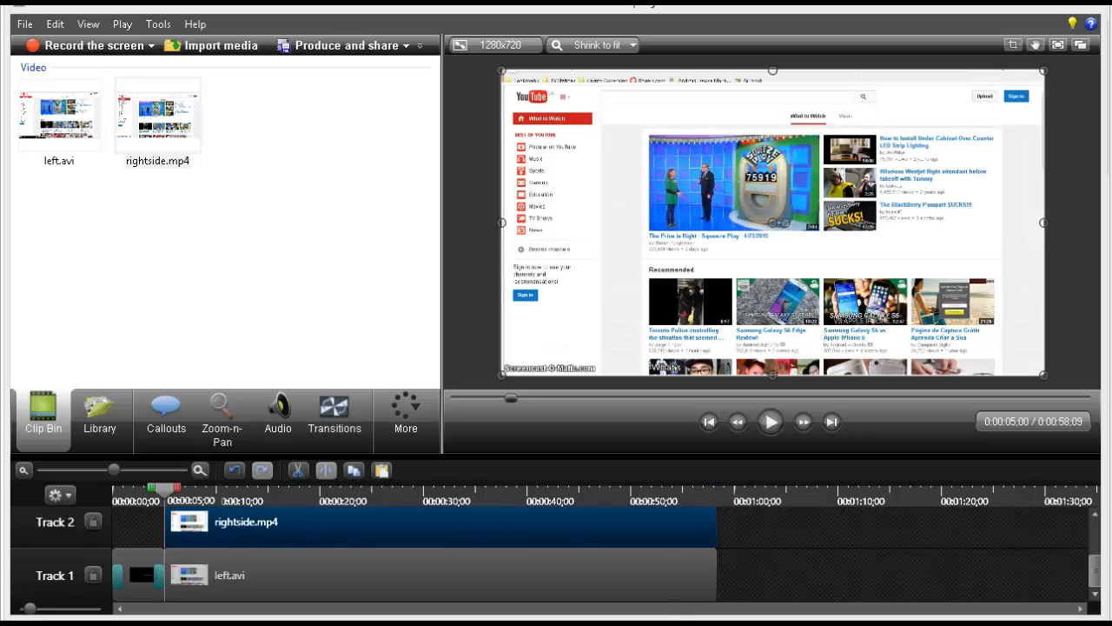
pyautogui.click(359, 587)
pyautogui.click(404, 521)
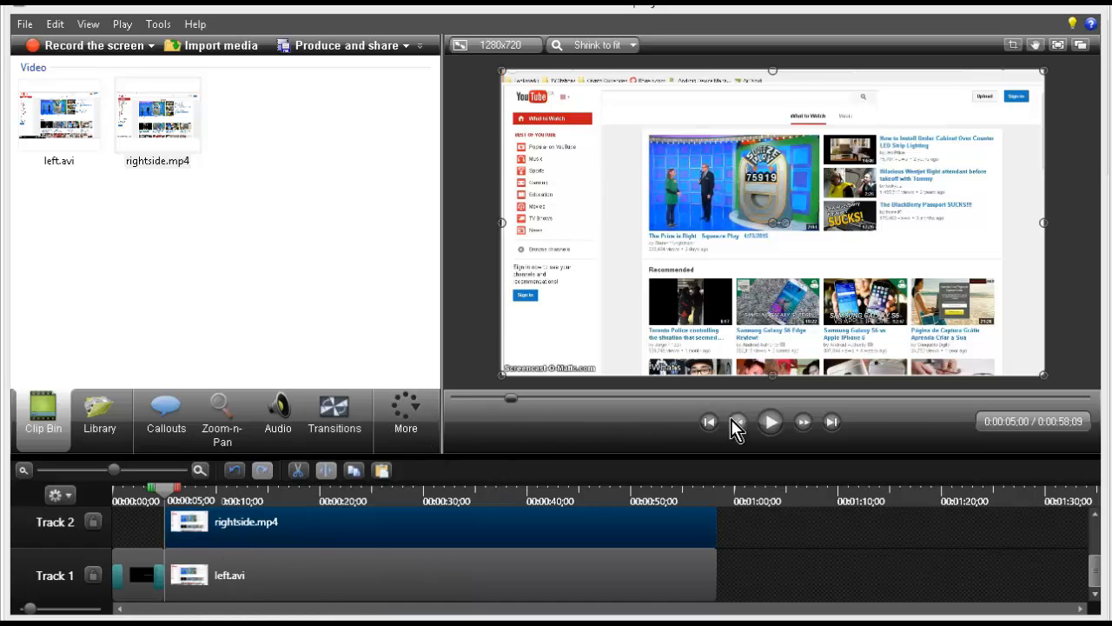
# Step: Play the clips to 0:00:11;10 and shift the rightside.mp4 video across the canvas to uncover left.avi on the left half
pyautogui.click(769, 423)
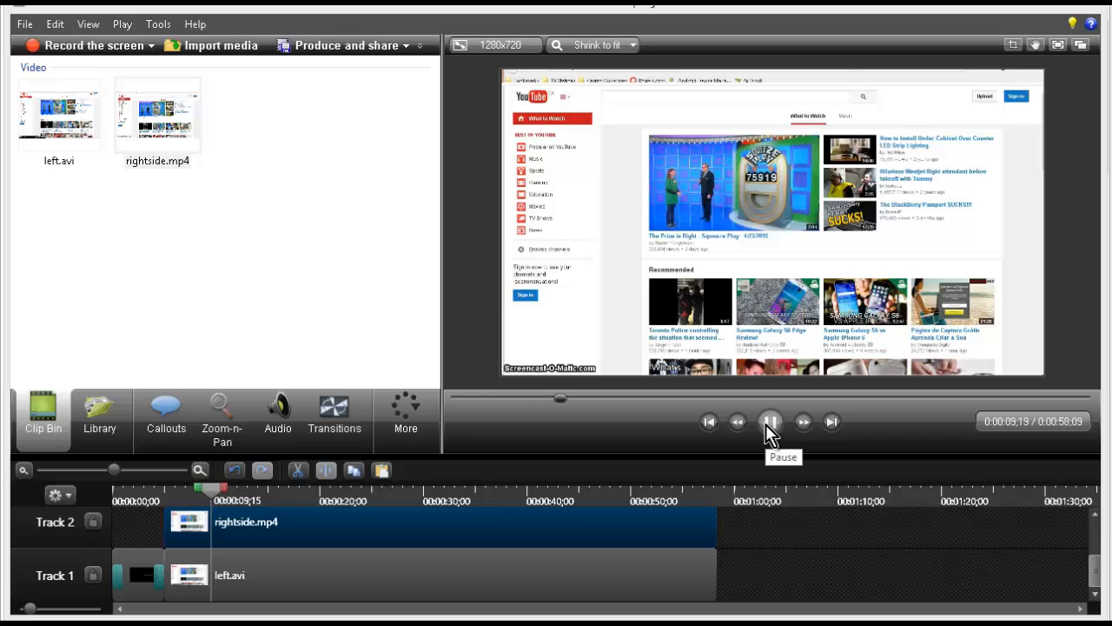
pyautogui.press('space')
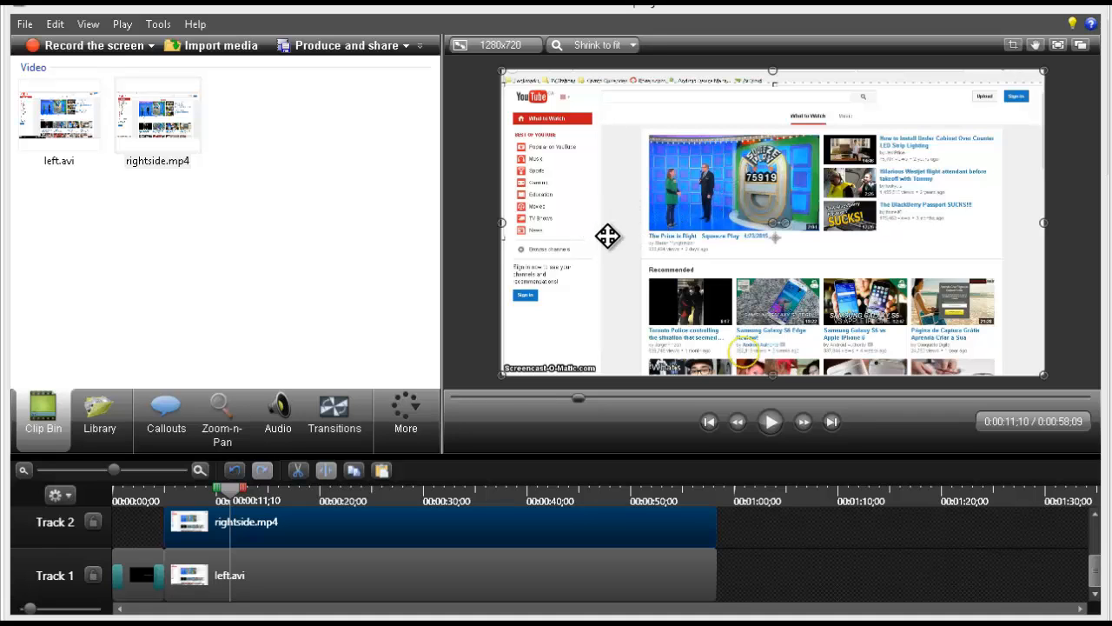
pyautogui.moveTo(605, 235); pyautogui.dragTo(707, 238)
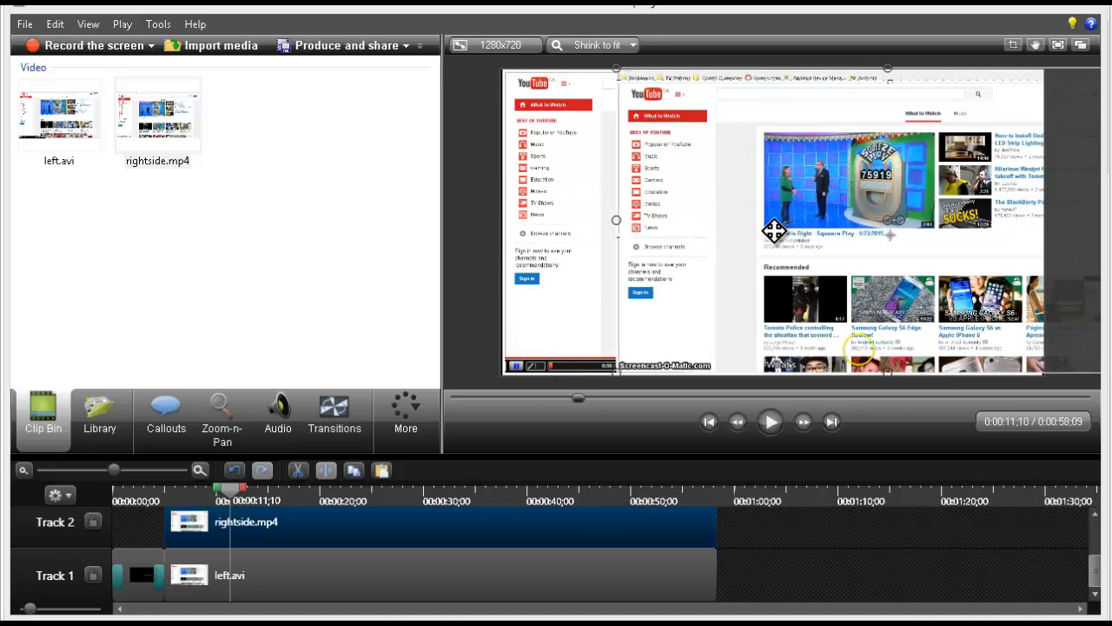
pyautogui.moveTo(777, 231); pyautogui.dragTo(651, 247)
pyautogui.click(532, 214)
pyautogui.moveTo(529, 211); pyautogui.dragTo(854, 241)
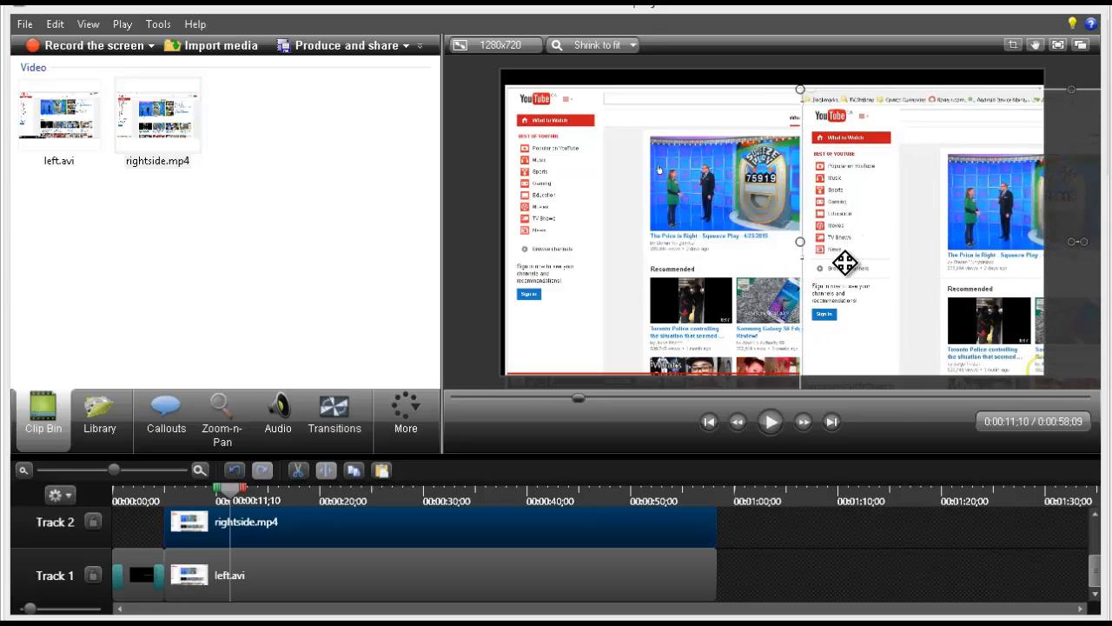
# Step: Shift the left.avi video leftward on the canvas so its main page content sits beside rightside.mp4
pyautogui.click(299, 579)
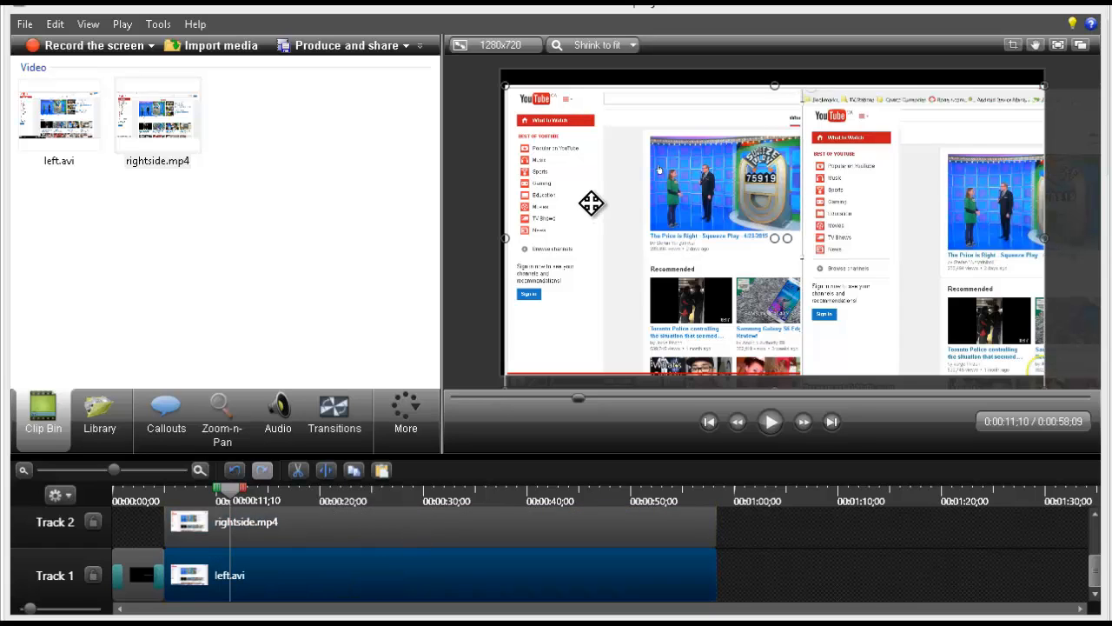
pyautogui.click(944, 195)
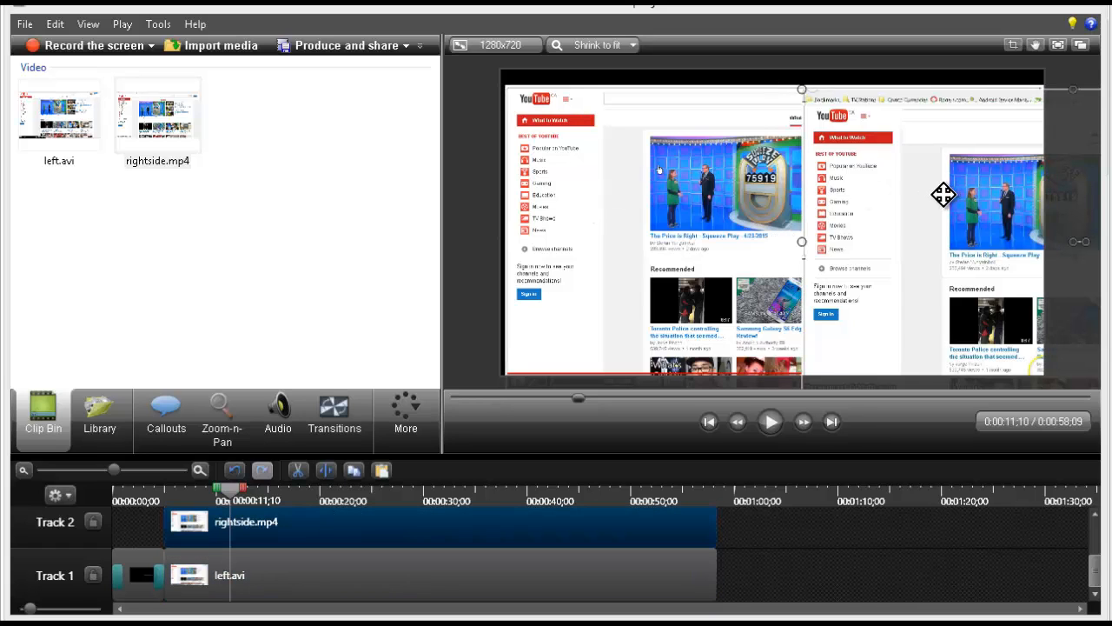
pyautogui.click(621, 163)
pyautogui.moveTo(630, 158); pyautogui.dragTo(551, 188)
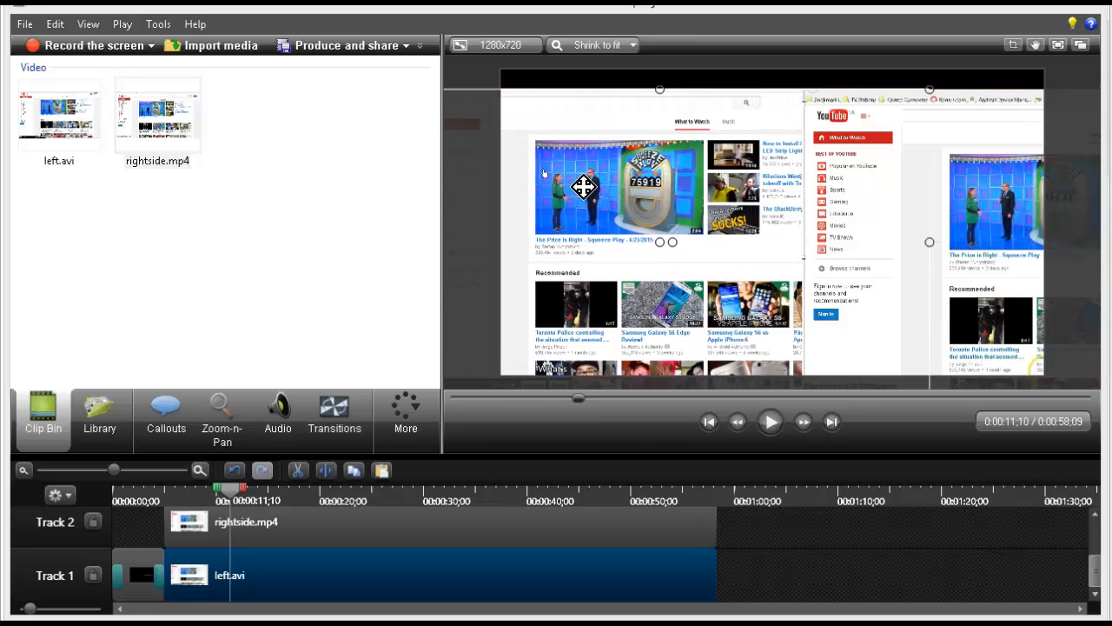
# Step: Enlarge the rightside.mp4 video slightly and move it closer to the middle of the canvas and upward
pyautogui.moveTo(896, 201)
pyautogui.mouseDown()
pyautogui.moveTo(842, 211)
pyautogui.moveTo(811, 290)
pyautogui.moveTo(695, 337)
pyautogui.moveTo(596, 355)
pyautogui.moveTo(529, 345)
pyautogui.moveTo(603, 345)
pyautogui.moveTo(847, 229)
pyautogui.moveTo(884, 183)
pyautogui.moveTo(640, 119)
pyautogui.moveTo(638, 168)
pyautogui.moveTo(764, 267)
pyautogui.moveTo(651, 330)
pyautogui.moveTo(556, 330)
pyautogui.moveTo(840, 206)
pyautogui.moveTo(875, 203)
pyautogui.mouseUp()
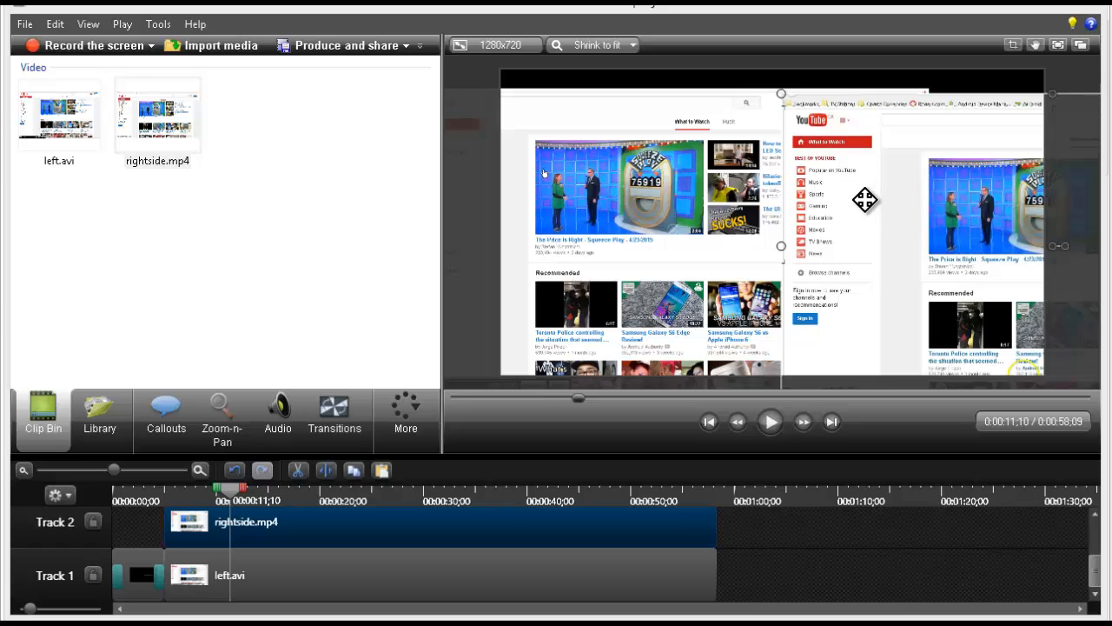
pyautogui.moveTo(940, 176); pyautogui.dragTo(946, 164)
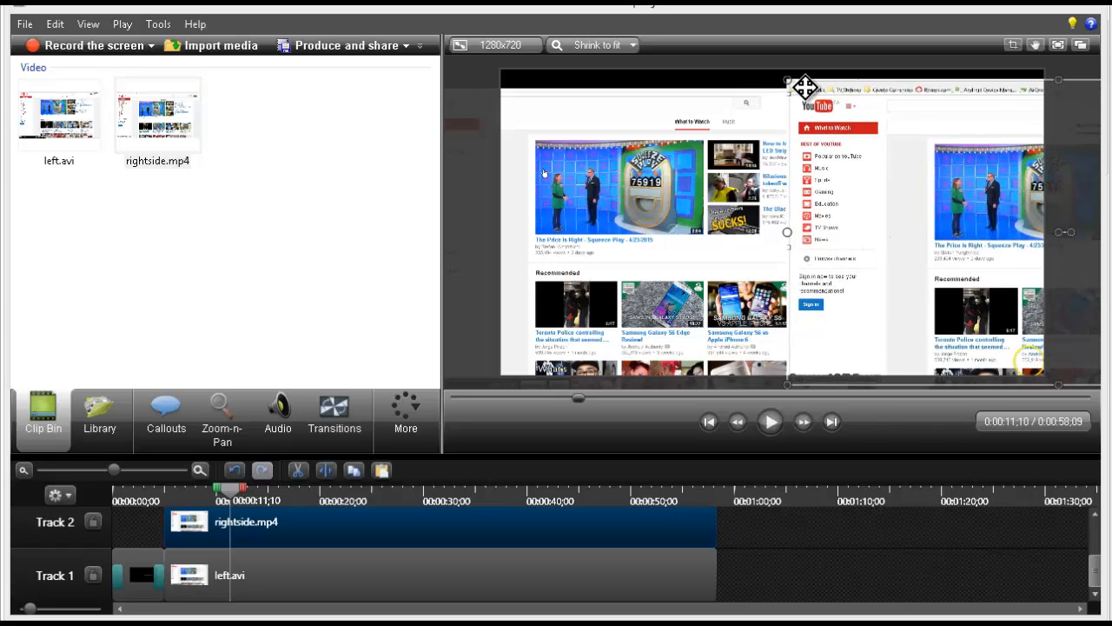
pyautogui.moveTo(785, 75); pyautogui.dragTo(782, 69)
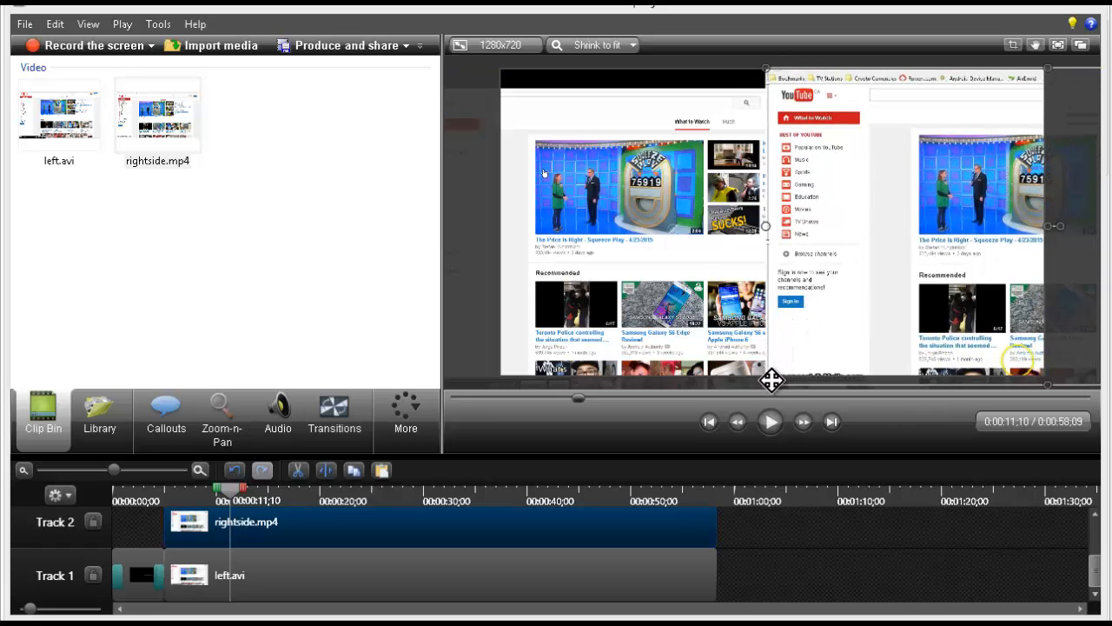
pyautogui.moveTo(769, 379); pyautogui.dragTo(767, 389)
pyautogui.moveTo(897, 197); pyautogui.dragTo(899, 173)
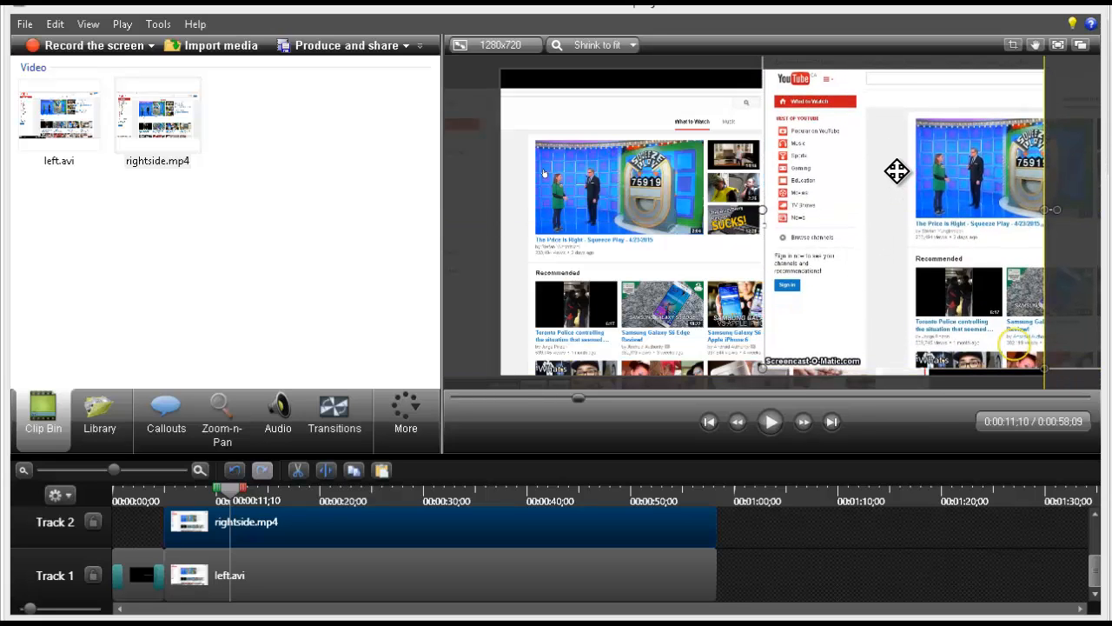
# Step: Enlarge rightside.mp4 beyond the canvas height and move it to fill the right part of the canvas, with its watermark below the frame
pyautogui.click(666, 230)
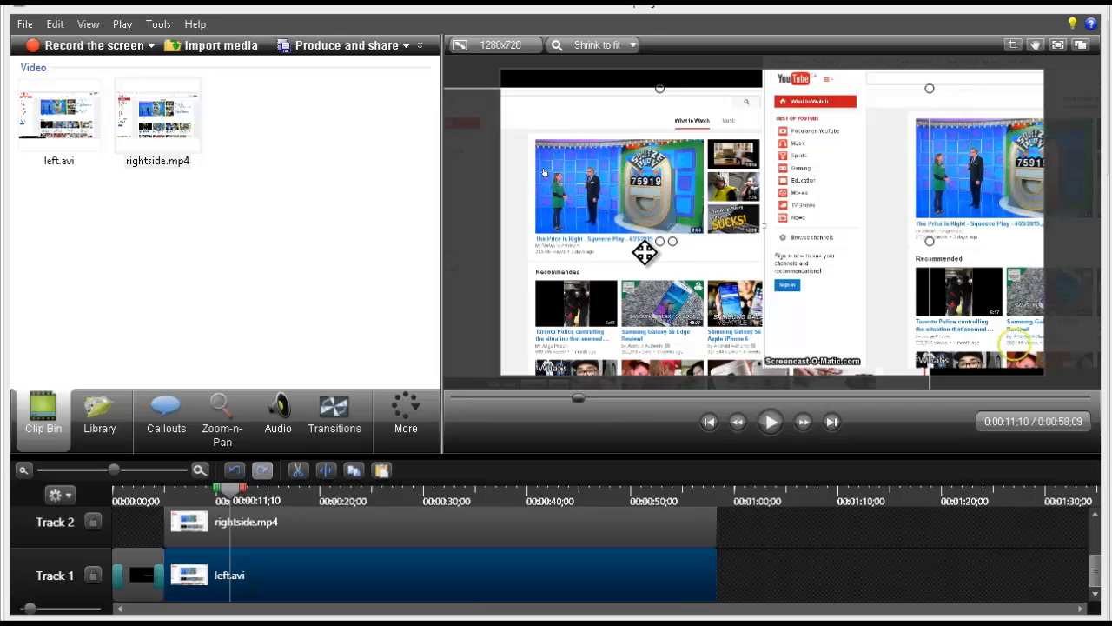
pyautogui.click(908, 217)
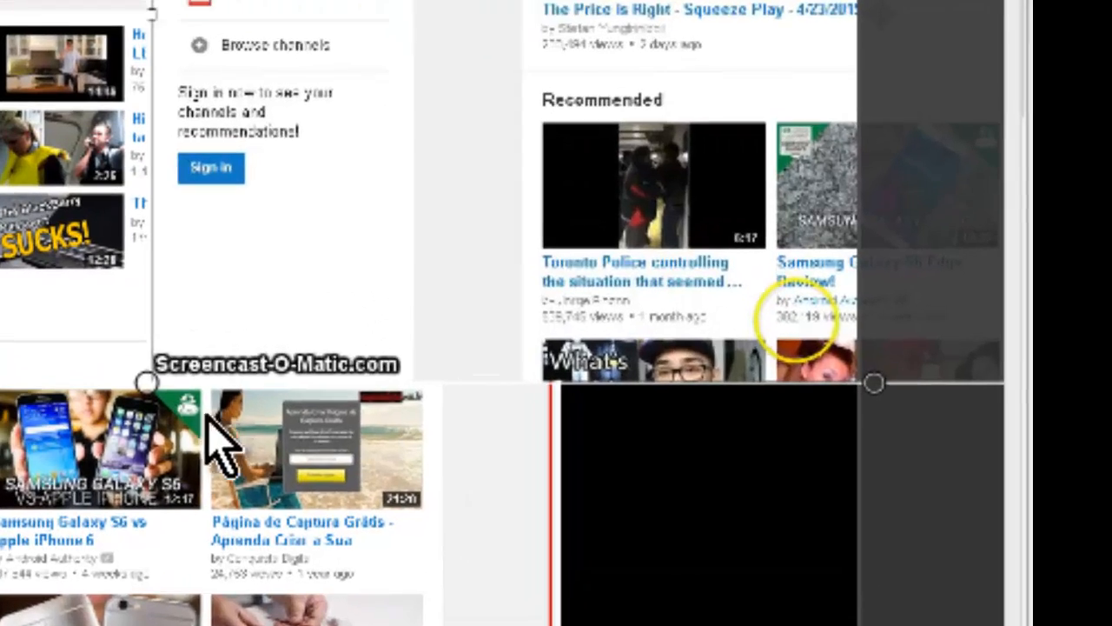
pyautogui.moveTo(460, 296); pyautogui.dragTo(502, 457)
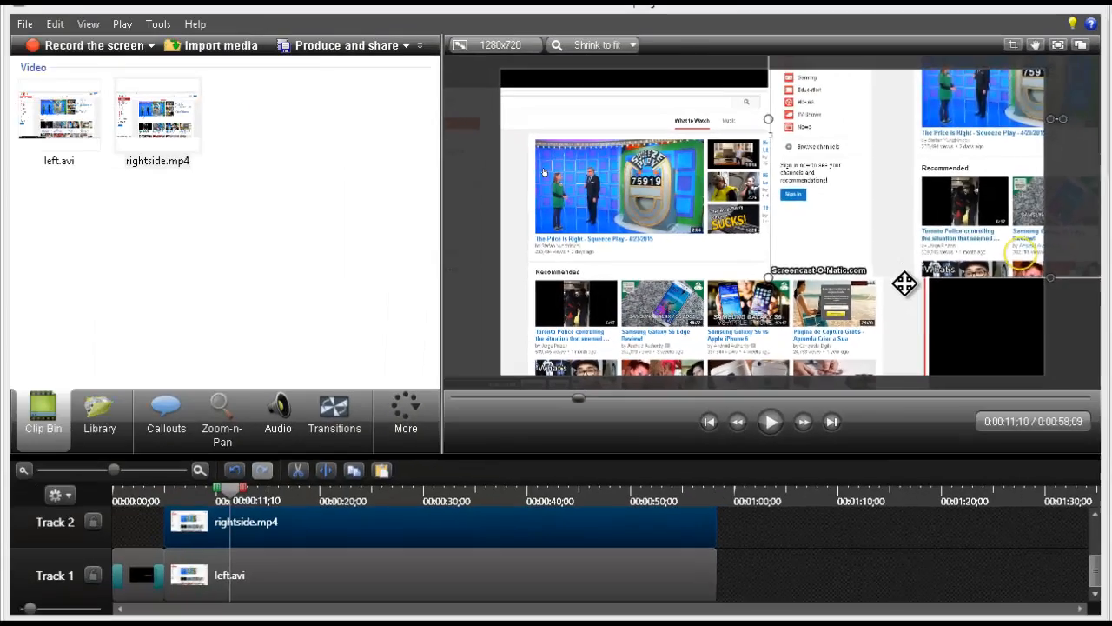
pyautogui.moveTo(909, 305); pyautogui.dragTo(841, 347)
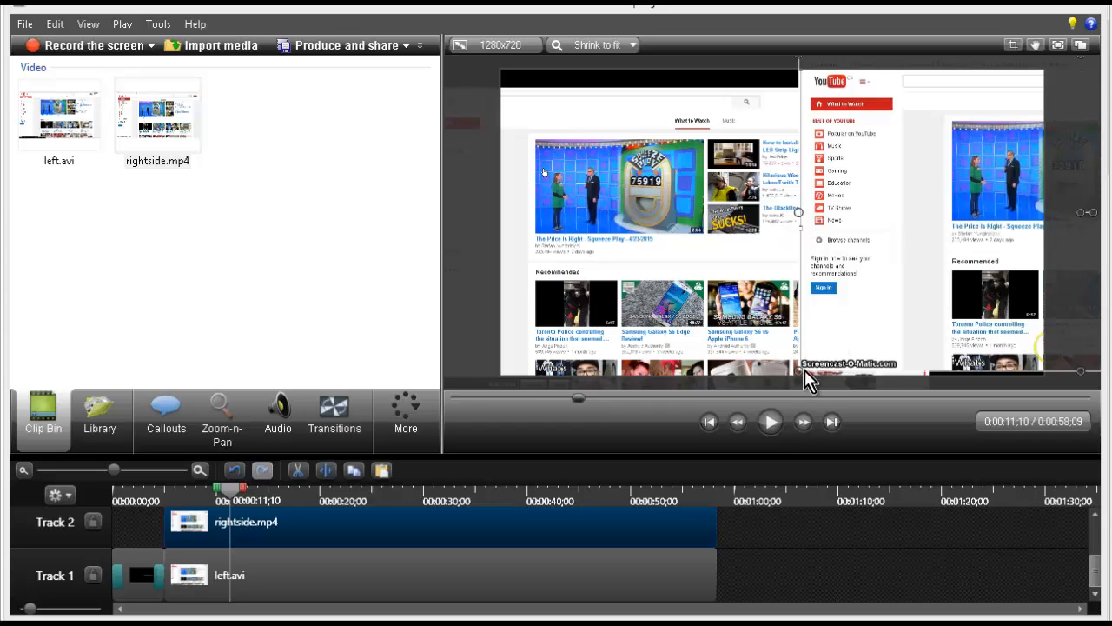
pyautogui.moveTo(800, 373); pyautogui.dragTo(802, 398)
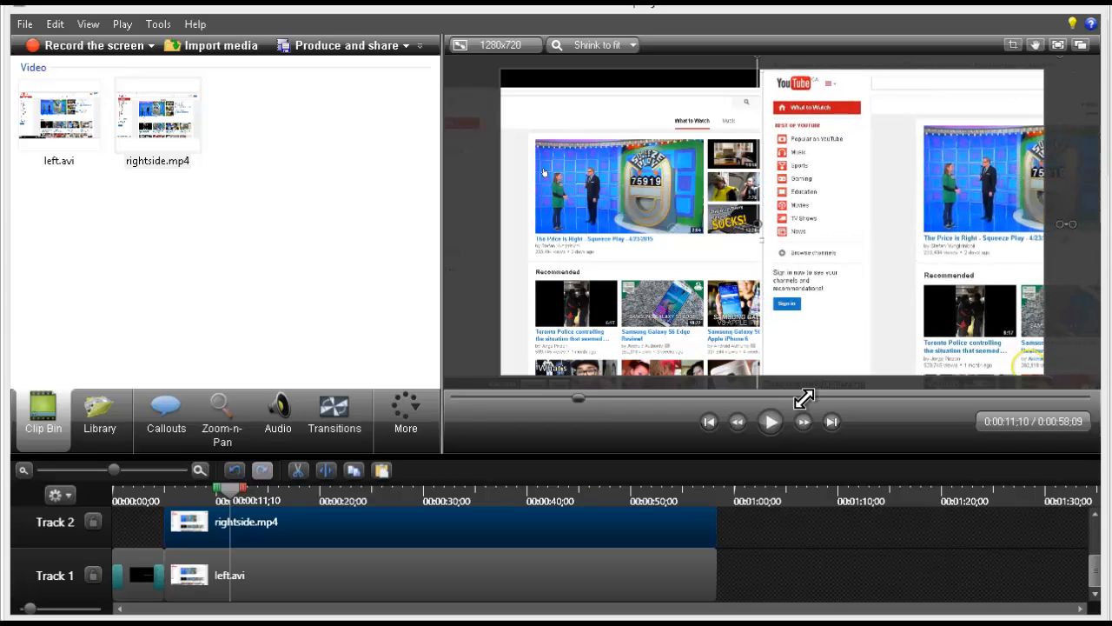
pyautogui.moveTo(903, 304); pyautogui.dragTo(859, 304)
# Step: Move the left.avi video up and to the left to fill the canvas area beside rightside.mp4
pyautogui.moveTo(597, 205); pyautogui.dragTo(604, 198)
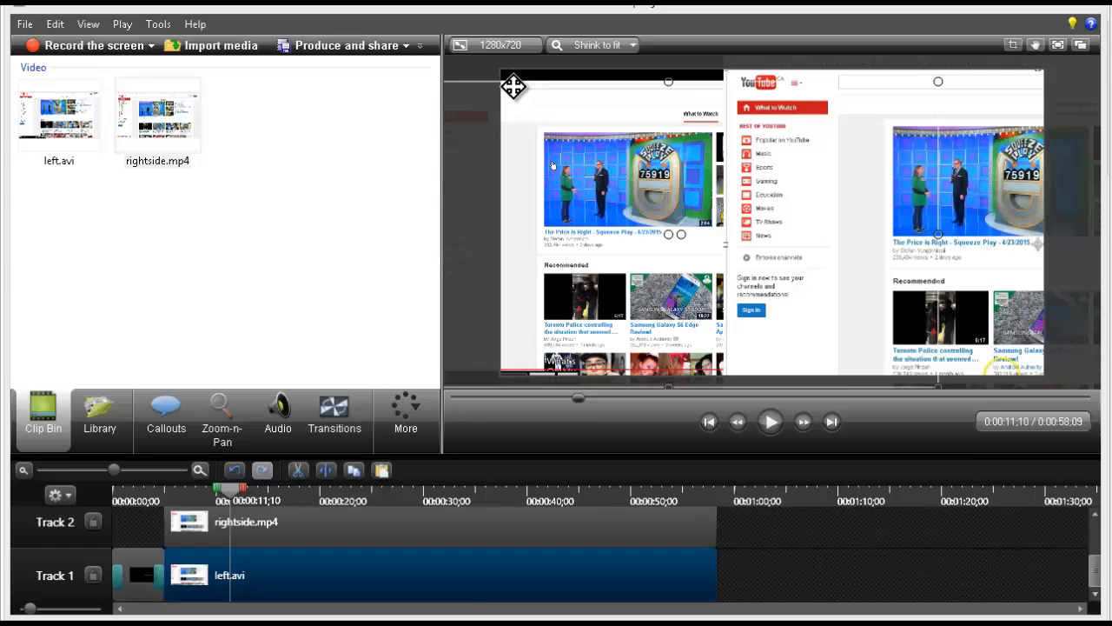
pyautogui.moveTo(582, 126); pyautogui.dragTo(564, 119)
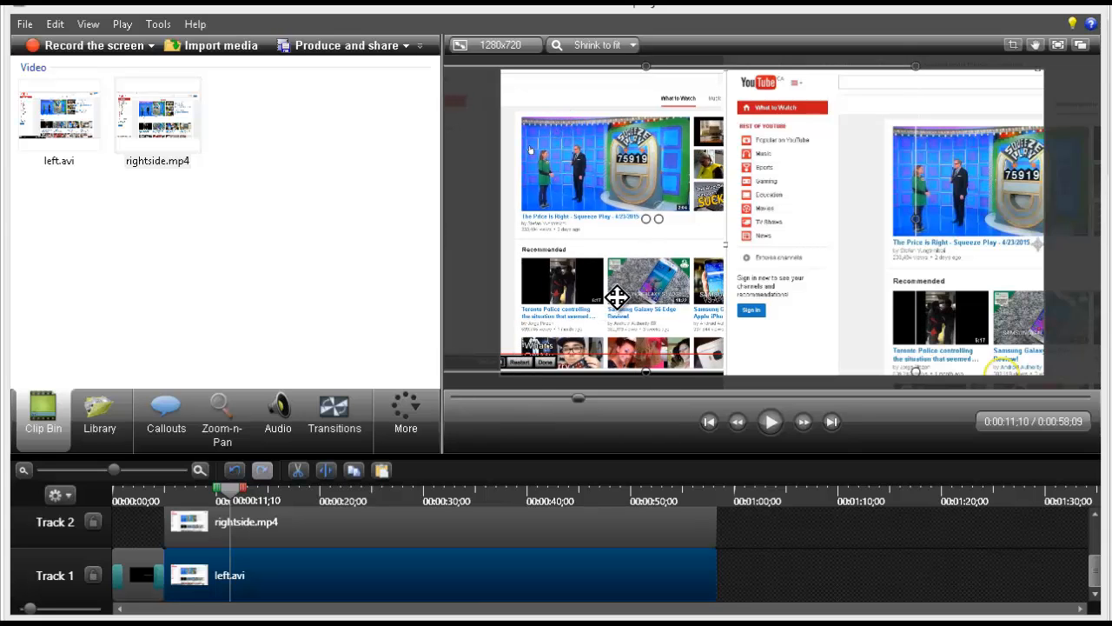
pyautogui.moveTo(613, 299); pyautogui.dragTo(539, 298)
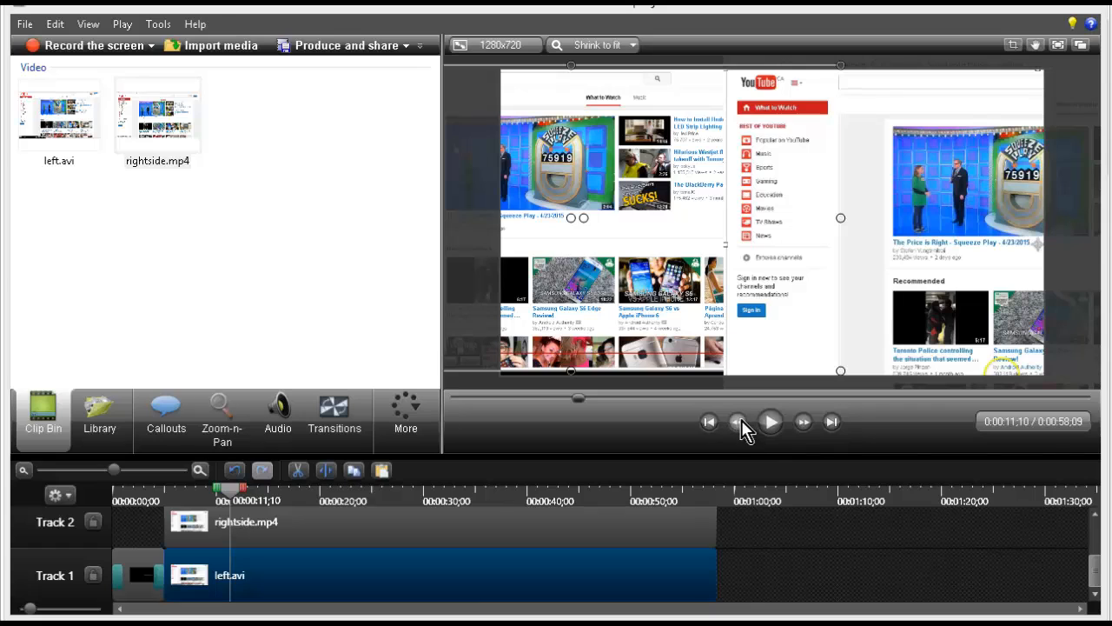
# Step: Jump the playhead to 0:00:27;04 and shift left.avi rightward on the canvas to bring its large video thumbnail into the left part
pyautogui.click(771, 422)
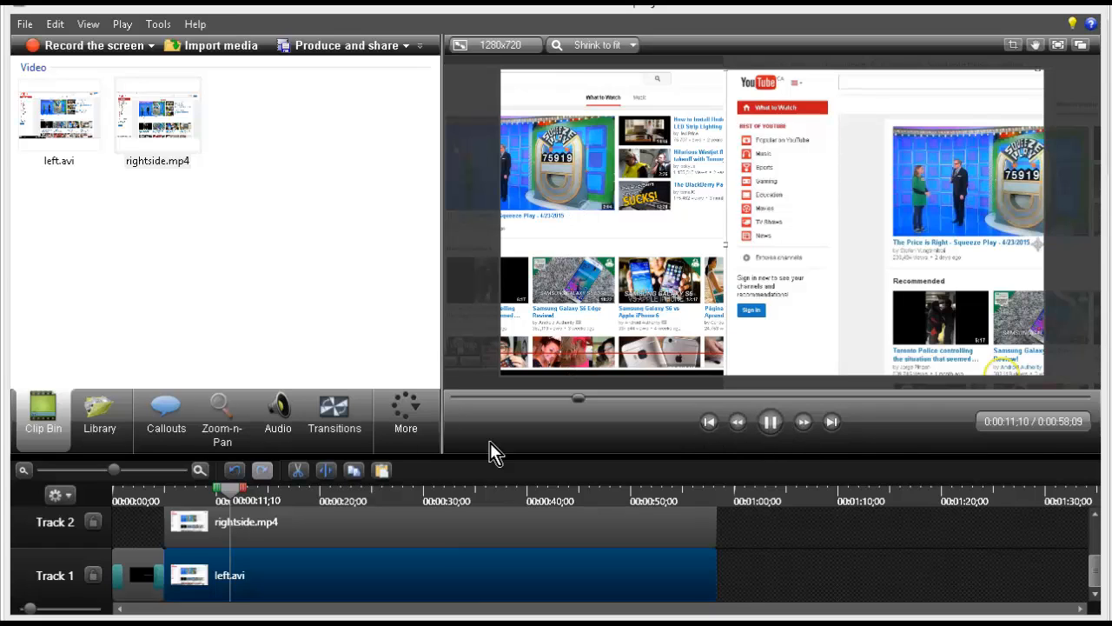
pyautogui.press('space')
pyautogui.click(394, 493)
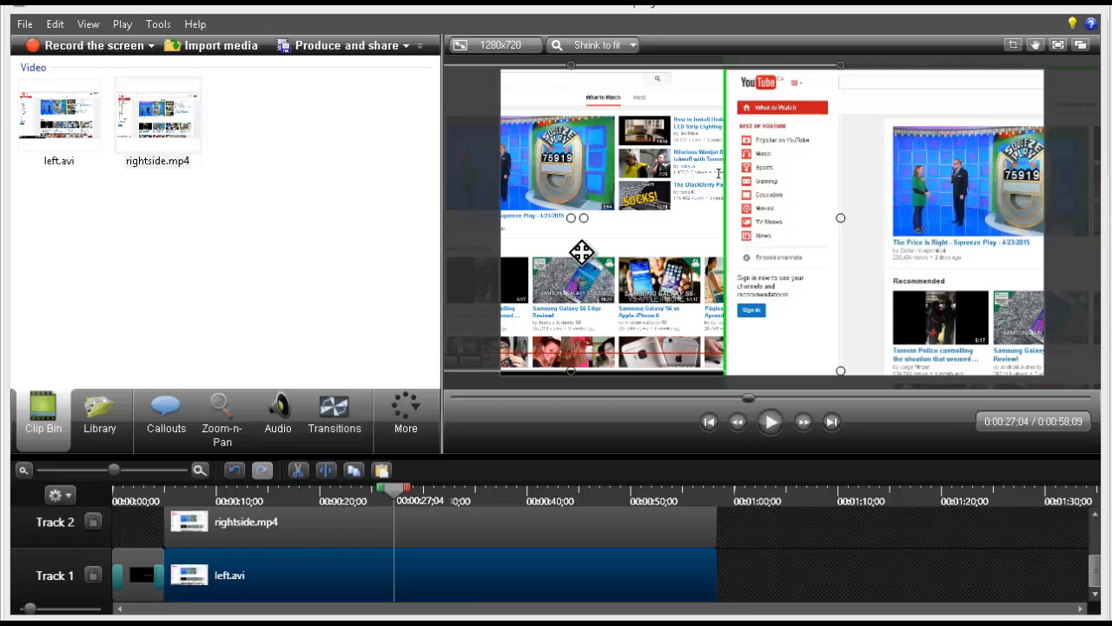
pyautogui.moveTo(577, 243); pyautogui.dragTo(699, 245)
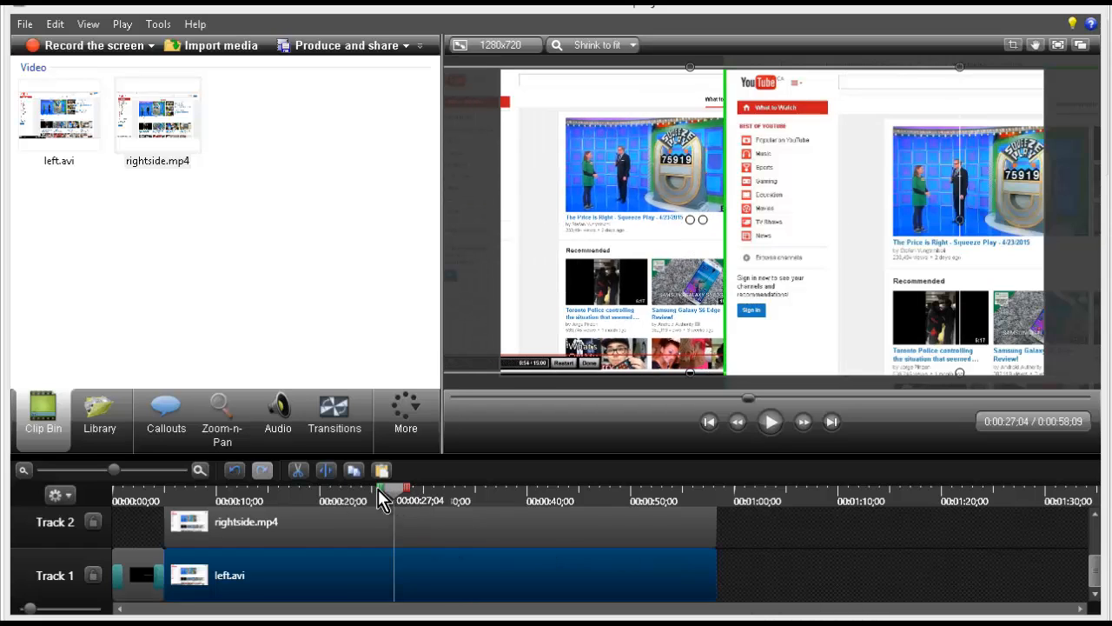
# Step: Set the playhead to 0:00:28;07, move left.avi back leftward, and line up its top and bottom edges with the canvas
pyautogui.moveTo(380, 489); pyautogui.dragTo(270, 493)
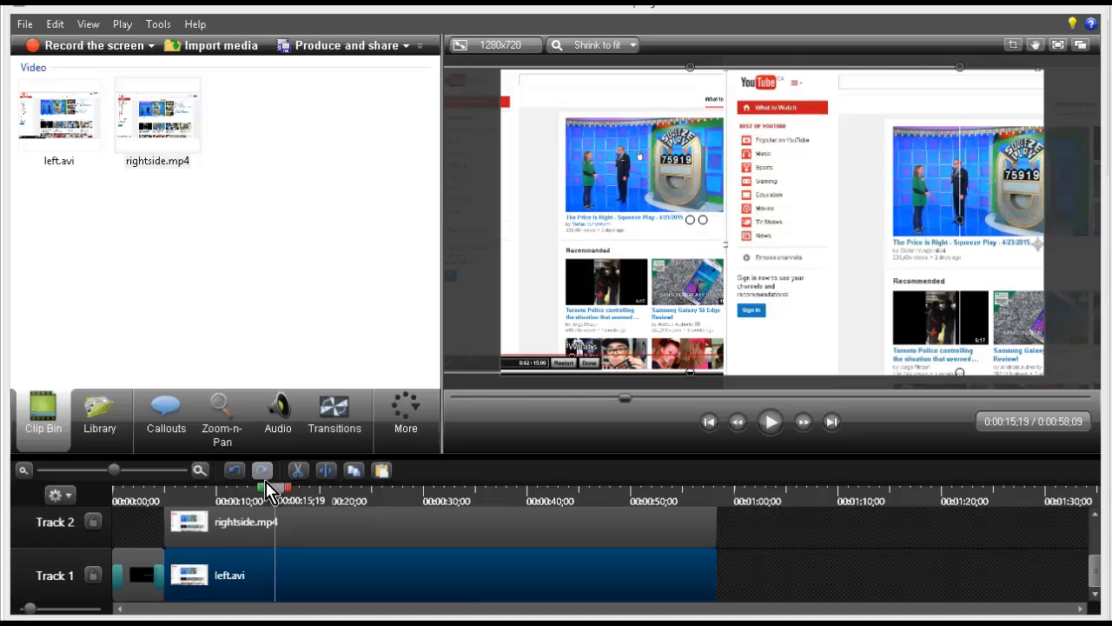
pyautogui.moveTo(269, 497); pyautogui.dragTo(417, 508)
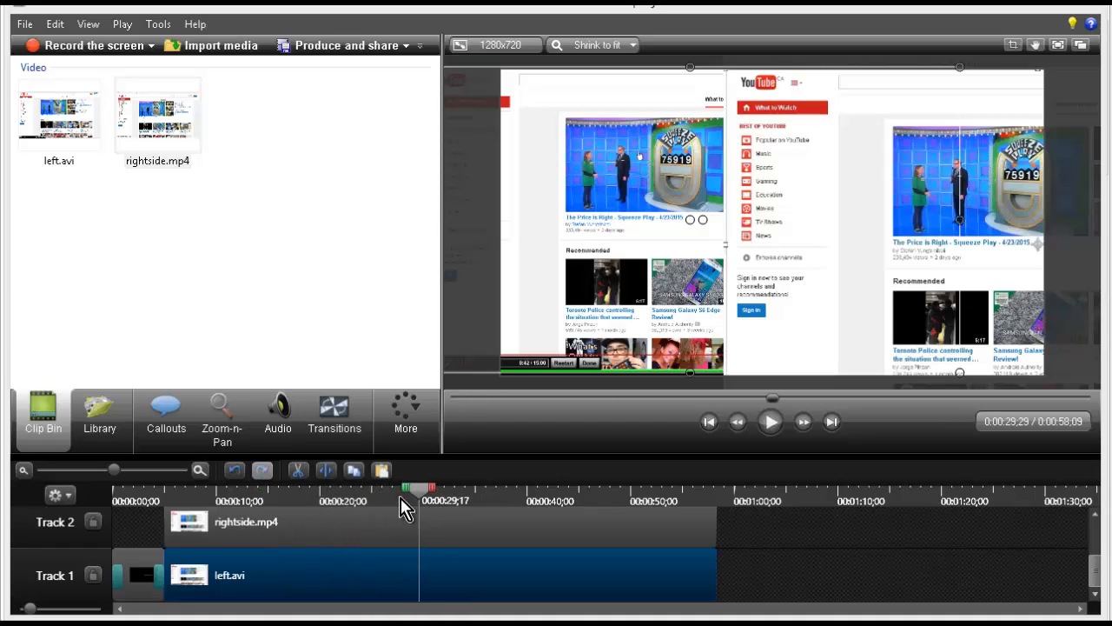
pyautogui.moveTo(638, 234); pyautogui.dragTo(570, 244)
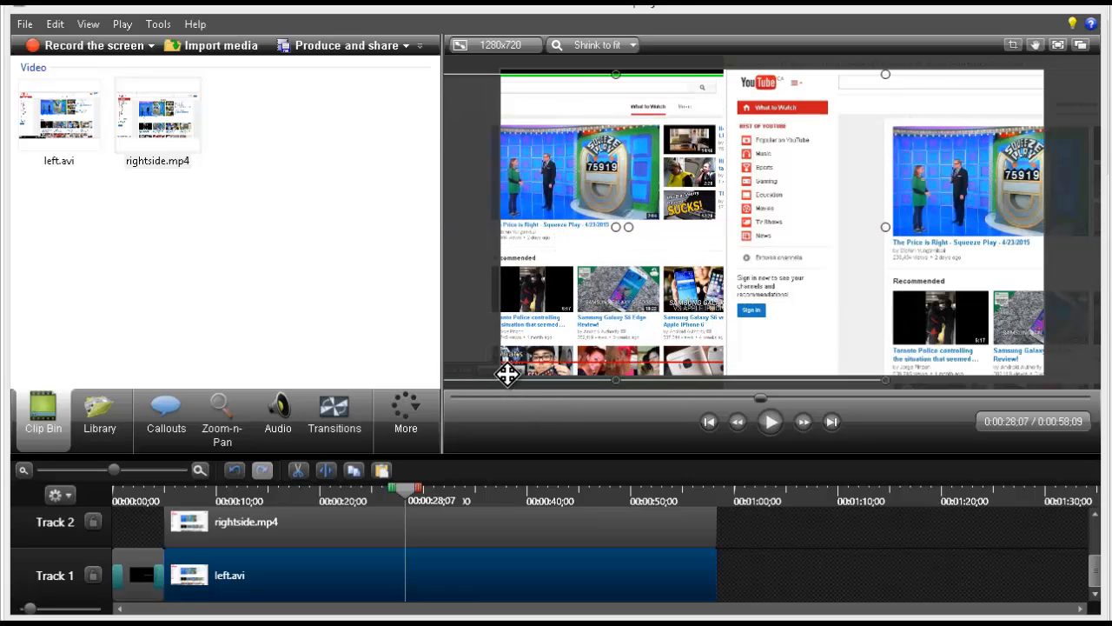
pyautogui.moveTo(565, 296); pyautogui.dragTo(561, 292)
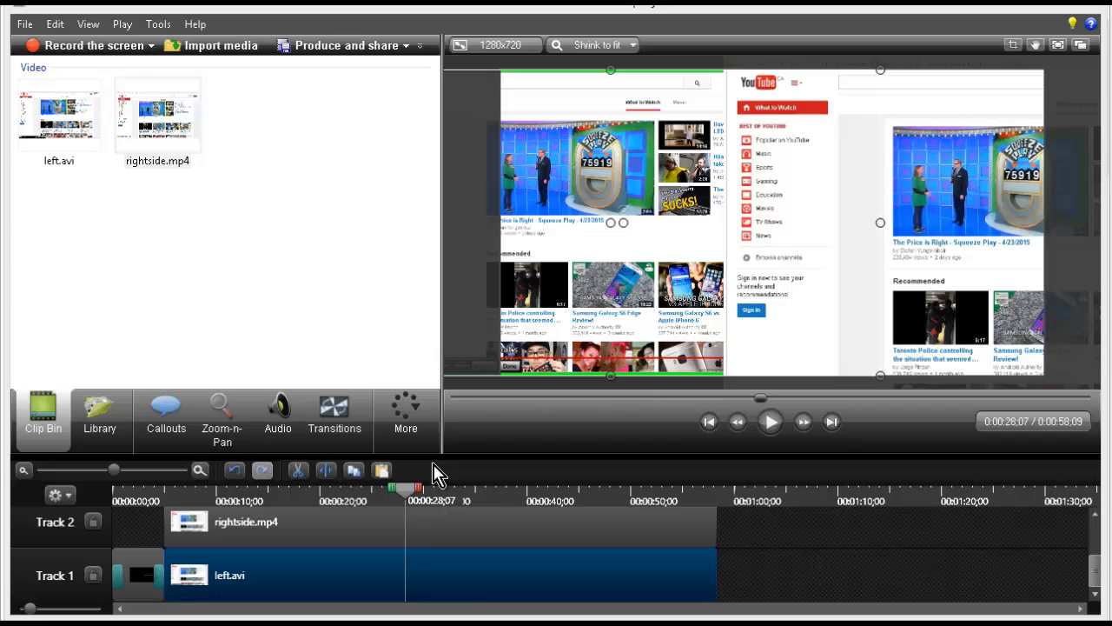
# Step: Add a timeline marker at 0:00:28;07, keeping its default name
pyautogui.press('m')
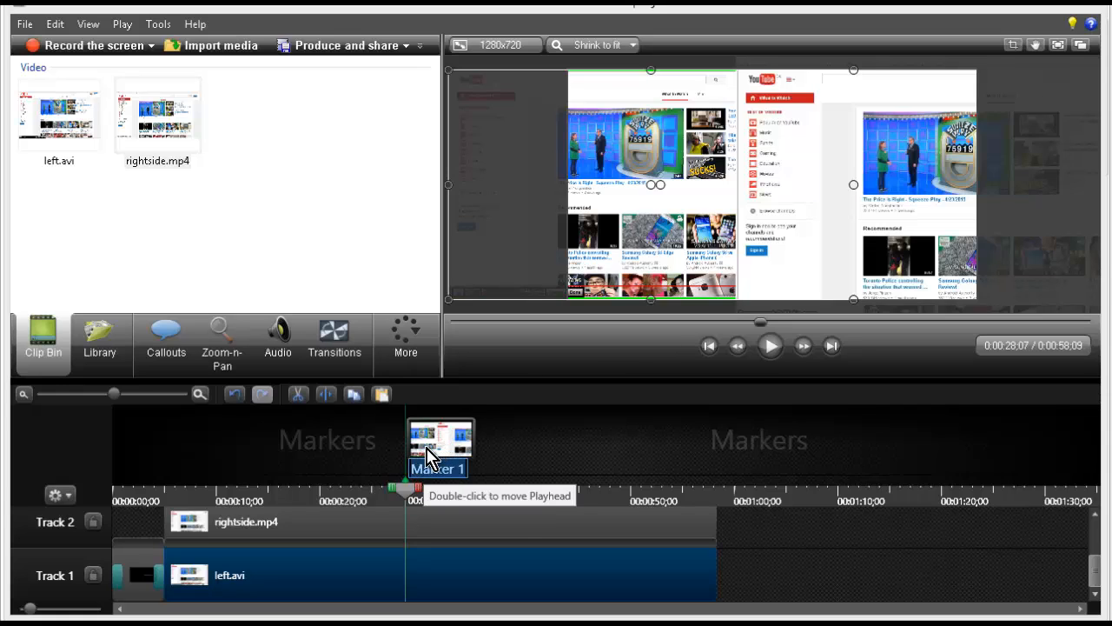
pyautogui.click(427, 447)
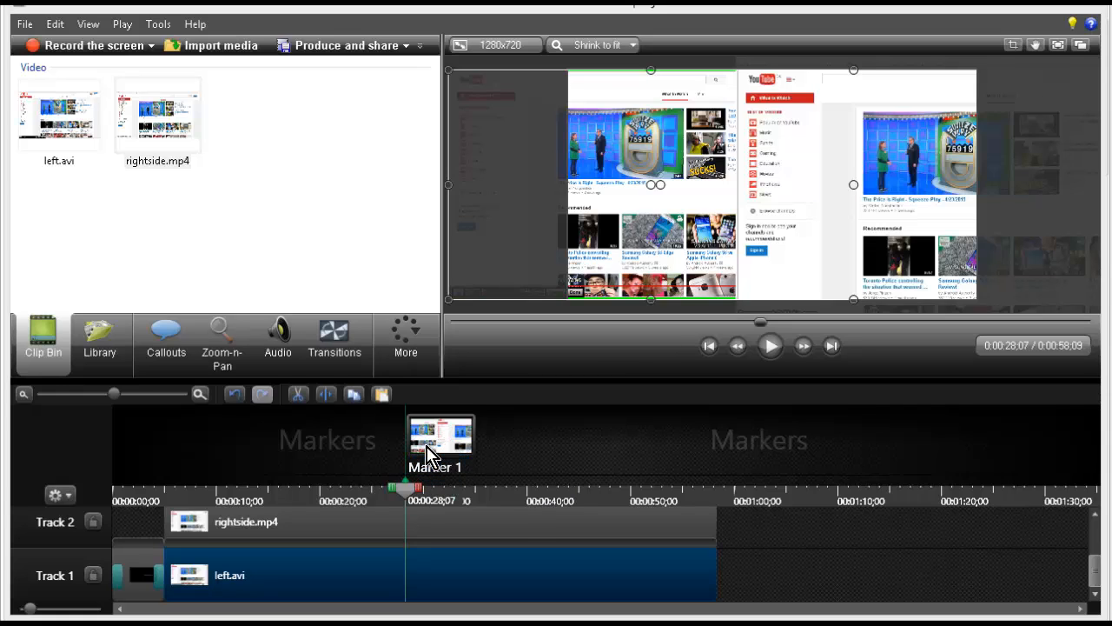
# Step: Split left.avi and rightside.mp4 at the 0:00:28;07 marker and select the segments after the cut in turn
pyautogui.click(326, 396)
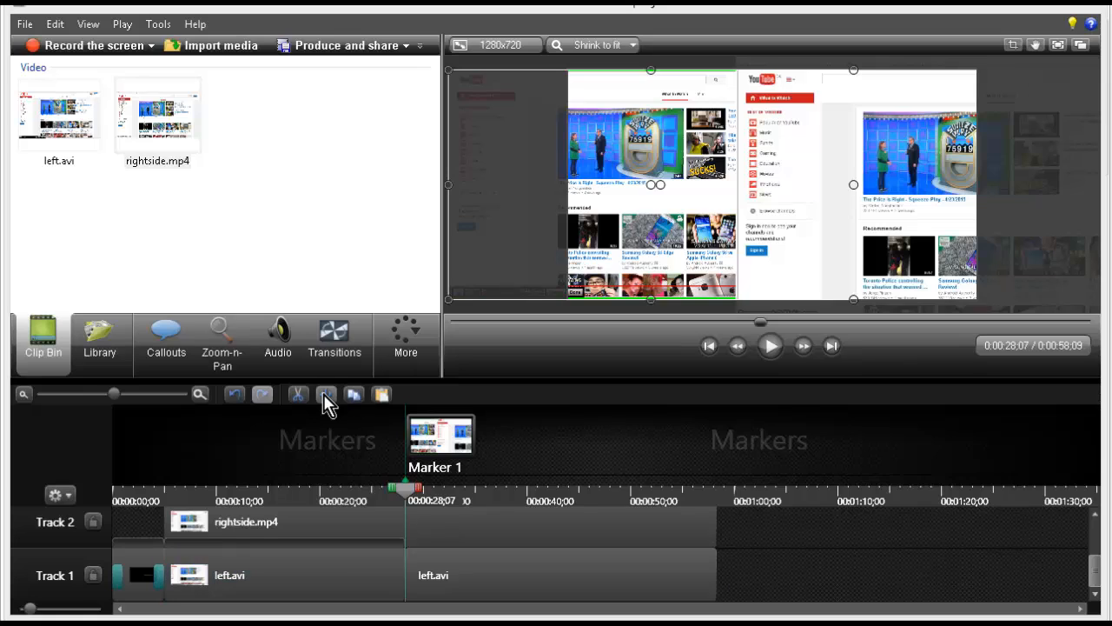
pyautogui.click(461, 518)
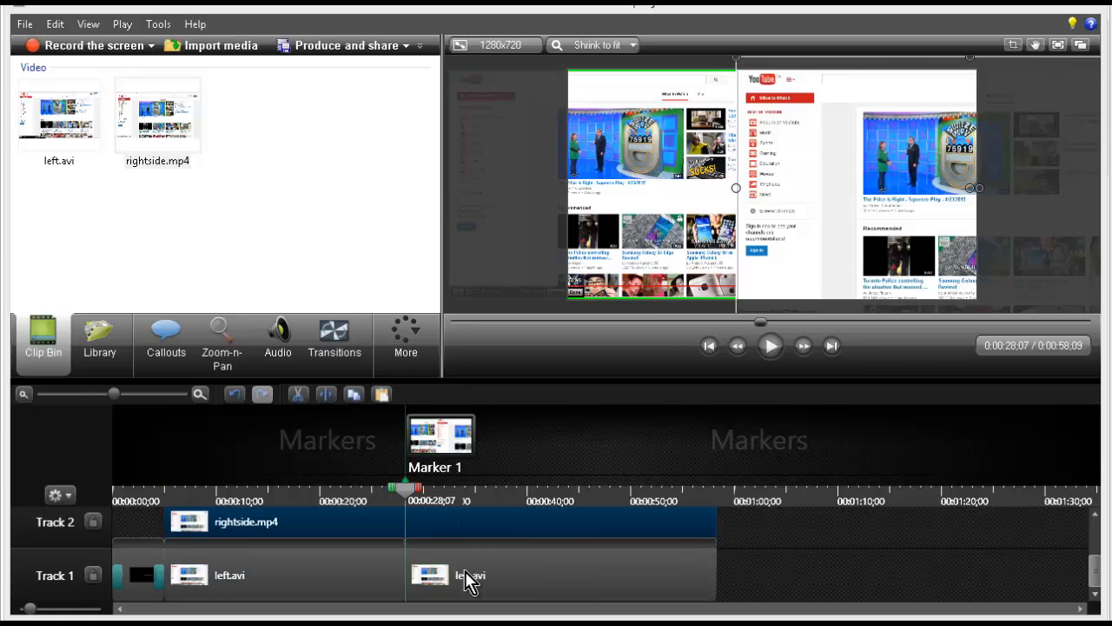
pyautogui.click(467, 576)
pyautogui.click(459, 518)
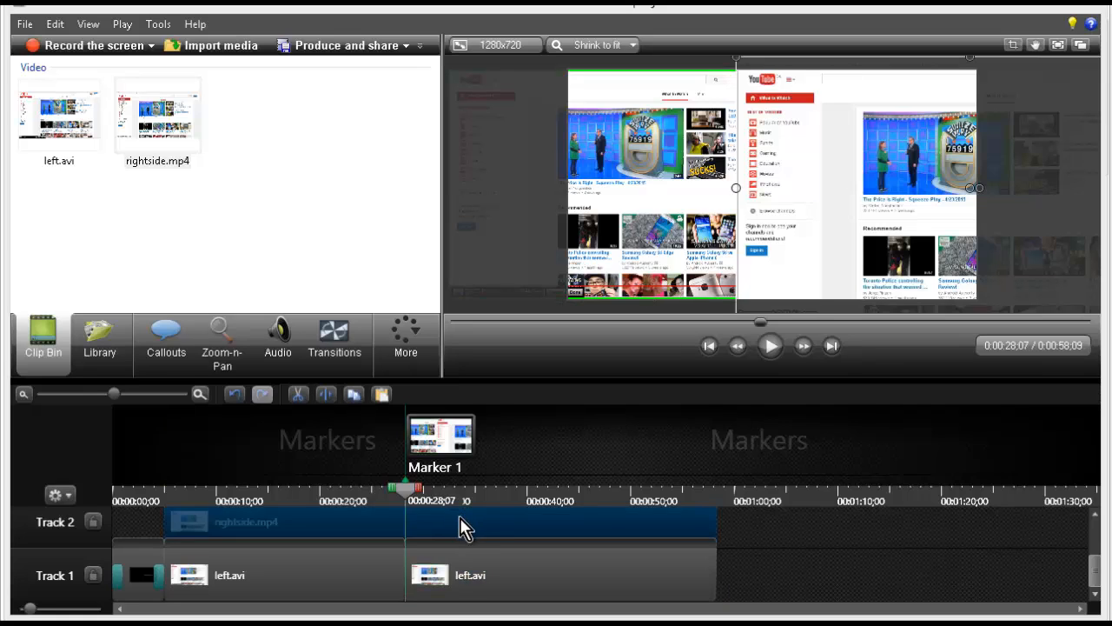
pyautogui.click(328, 395)
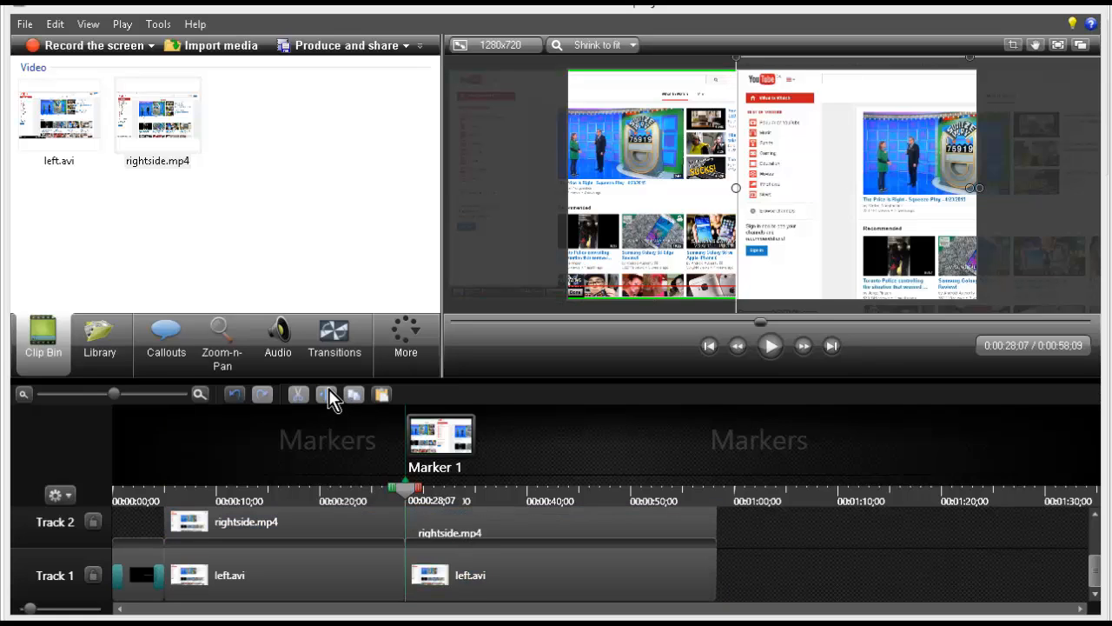
pyautogui.moveTo(458, 513)
pyautogui.mouseDown()
pyautogui.moveTo(474, 535)
pyautogui.moveTo(478, 586)
pyautogui.moveTo(487, 531)
pyautogui.moveTo(469, 528)
pyautogui.mouseUp()
pyautogui.click(493, 576)
pyautogui.click(478, 587)
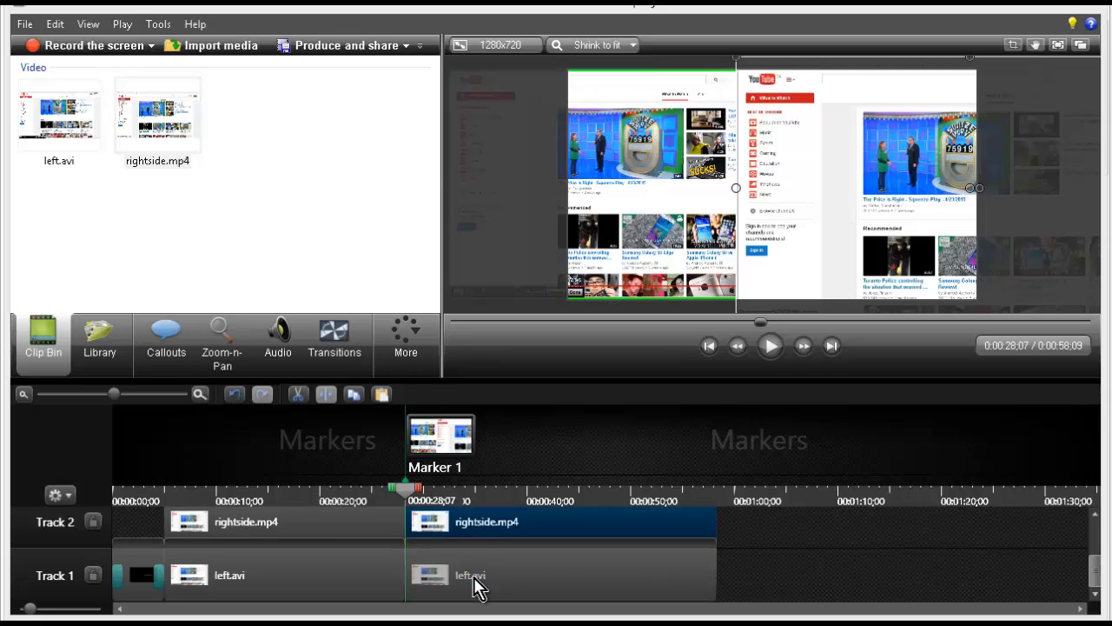
pyautogui.click(512, 533)
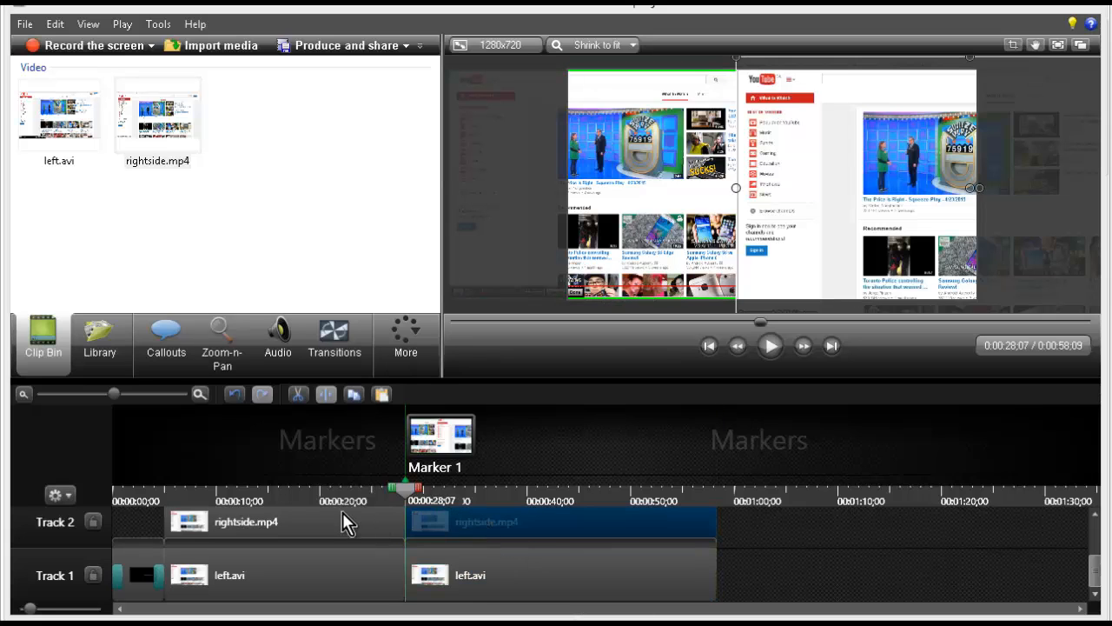
pyautogui.click(511, 593)
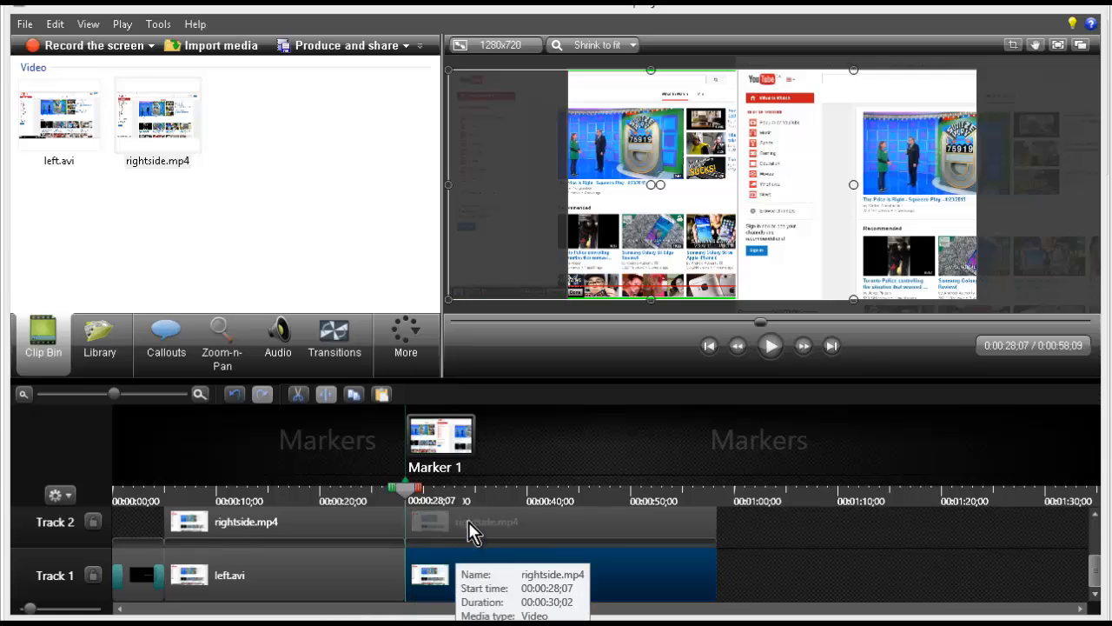
# Step: Move the second rightside.mp4 segment leftward on the canvas and shift the second left.avi segment to the right
pyautogui.moveTo(477, 521); pyautogui.dragTo(478, 523)
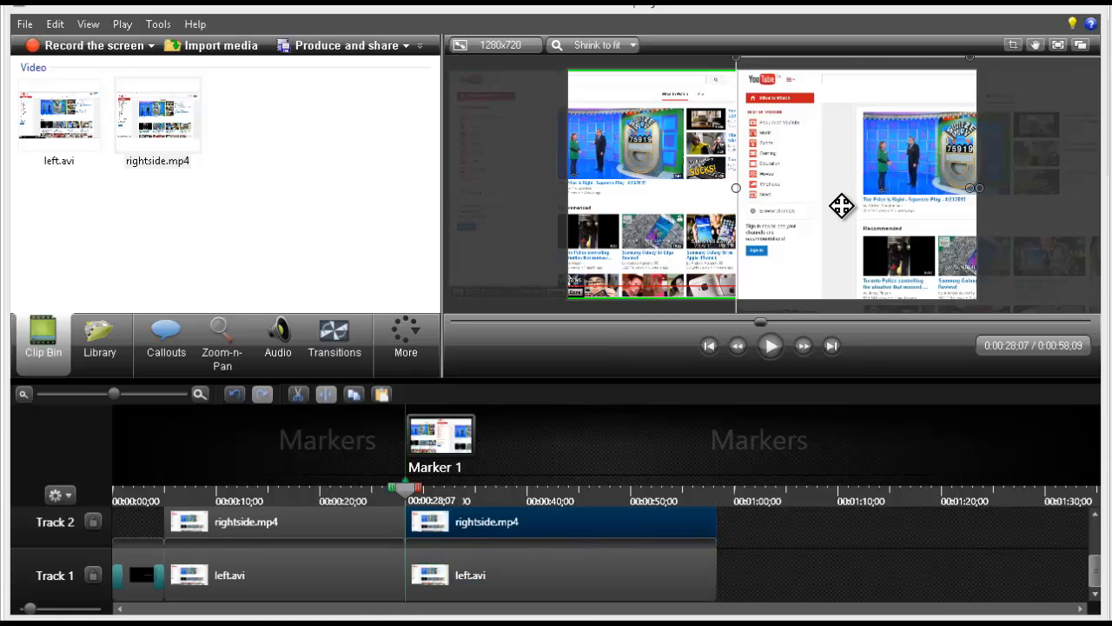
pyautogui.moveTo(842, 206); pyautogui.dragTo(758, 206)
pyautogui.click(595, 157)
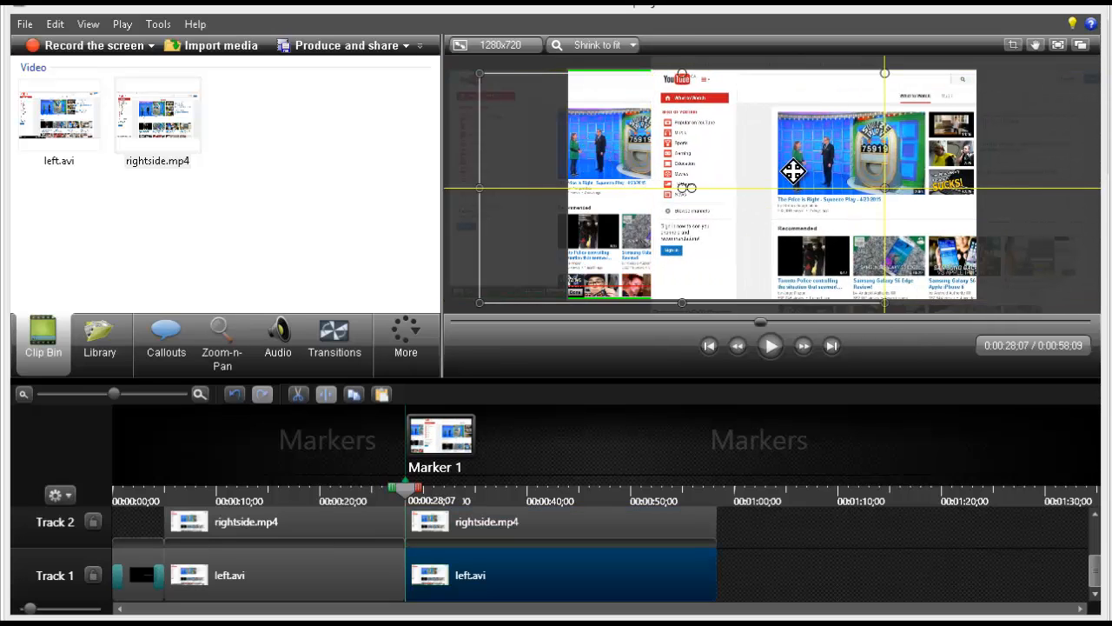
pyautogui.moveTo(793, 172); pyautogui.dragTo(844, 154)
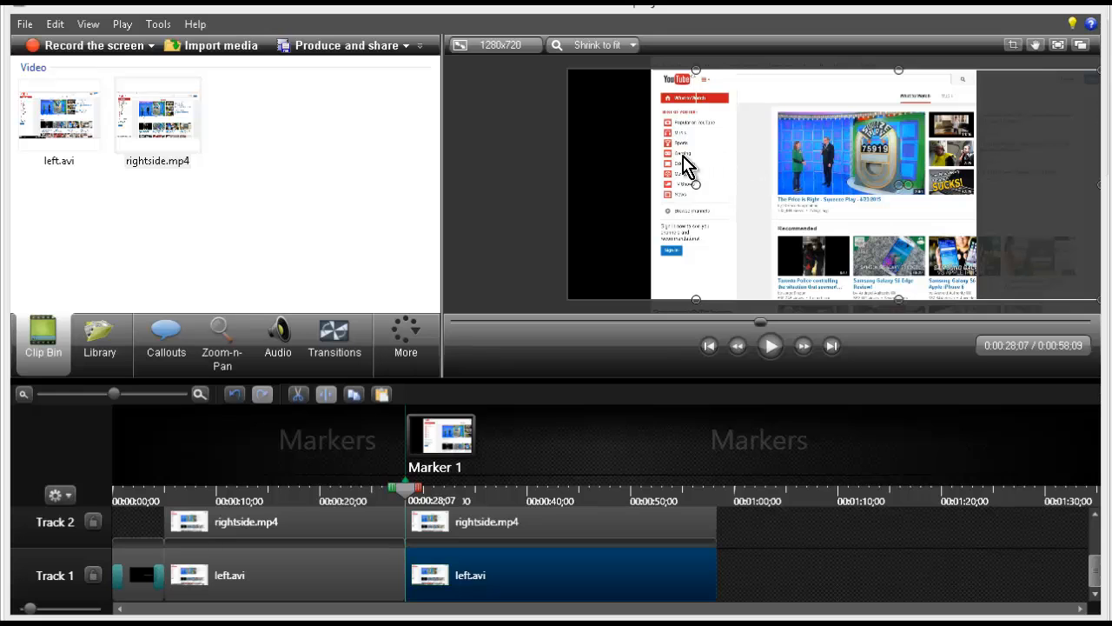
# Step: Move the second rightside.mp4 segment into the left part of the canvas and reposition left.avi beside it, swapping their sides
pyautogui.moveTo(921, 166); pyautogui.dragTo(782, 171)
pyautogui.click(932, 165)
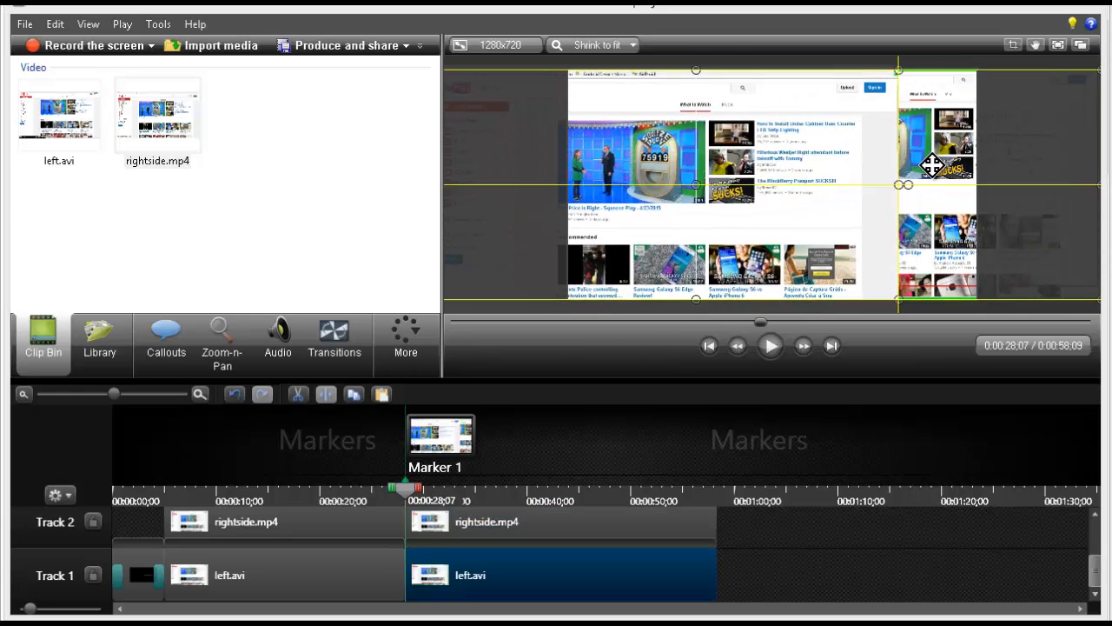
pyautogui.moveTo(1022, 174); pyautogui.dragTo(889, 179)
pyautogui.click(778, 200)
pyautogui.moveTo(778, 200); pyautogui.dragTo(737, 181)
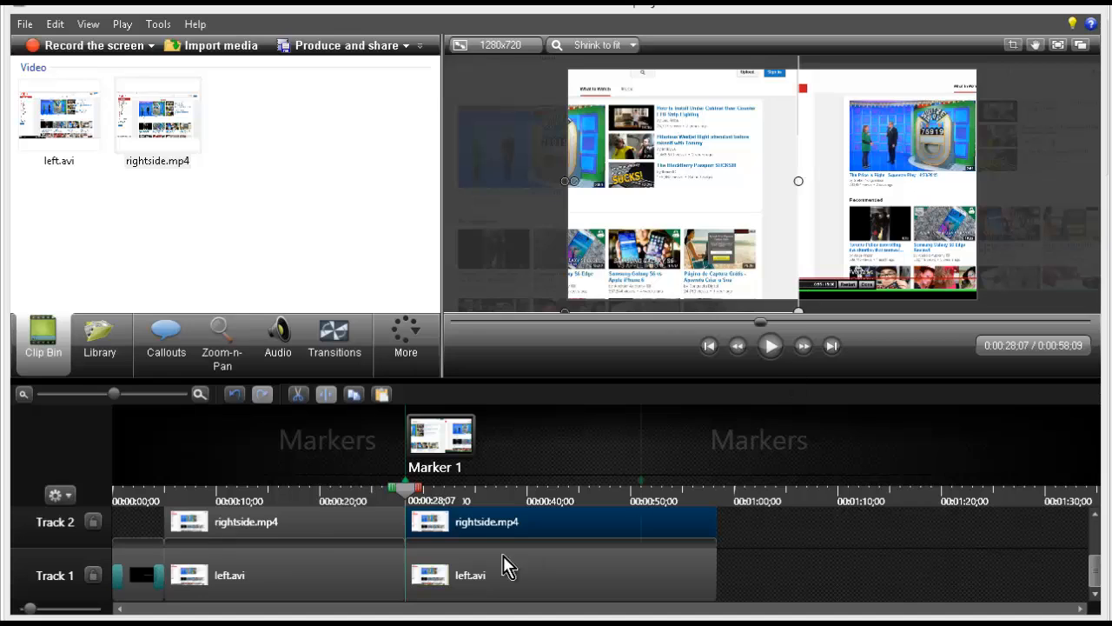
# Step: Play the timeline from before the split through the swapped layout and pause at 0:00:37;02
pyautogui.click(381, 488)
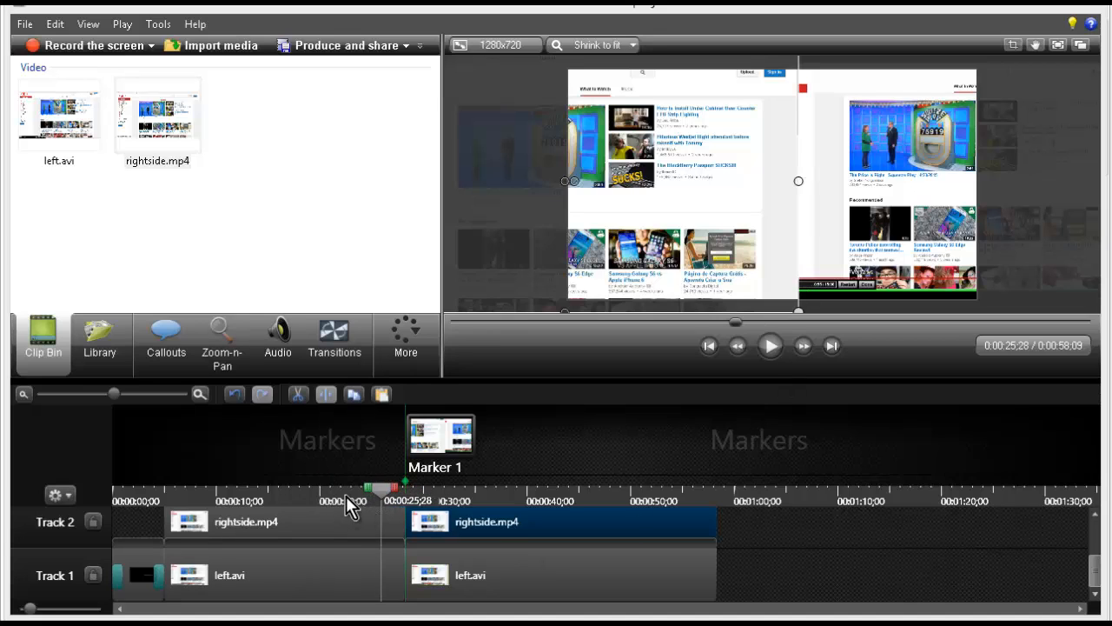
pyautogui.click(346, 496)
pyautogui.click(771, 351)
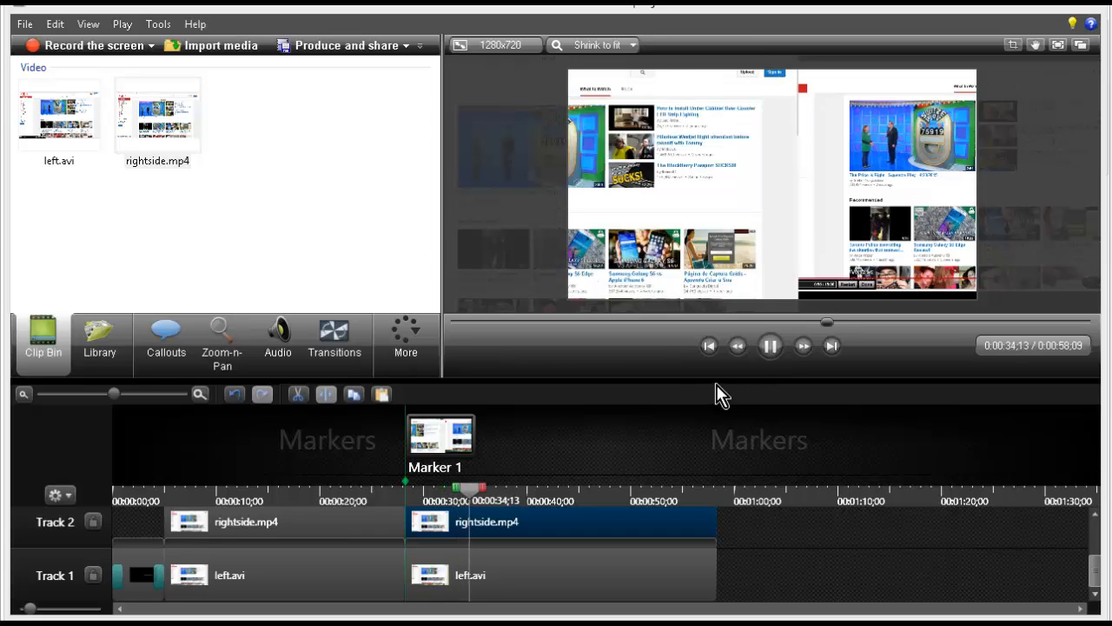
pyautogui.click(771, 346)
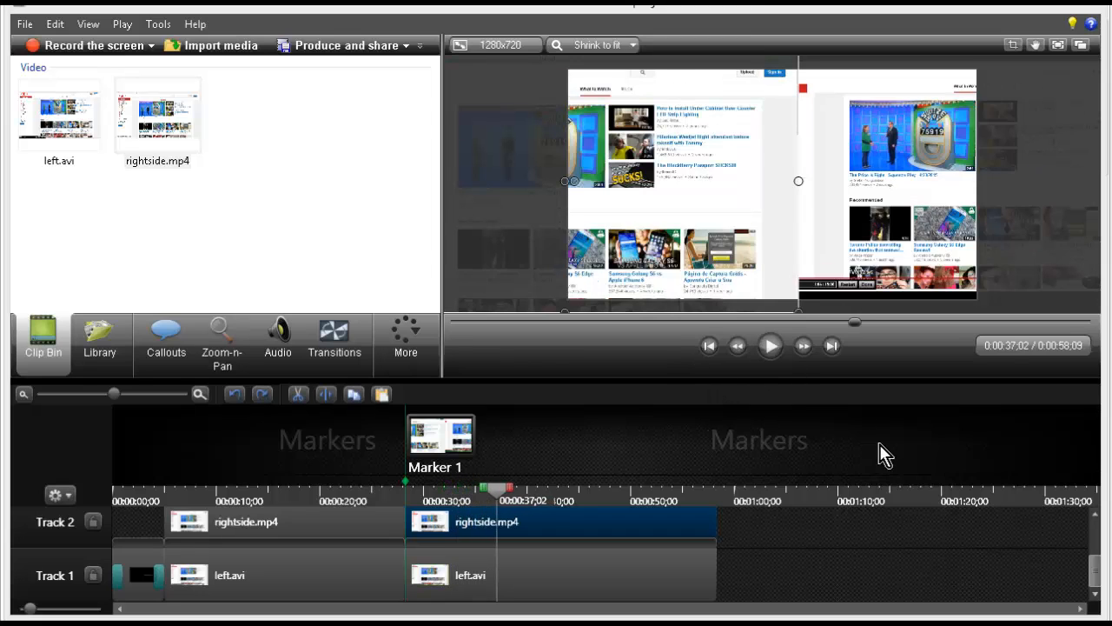
# Step: Delete Marker 1 from the timeline
pyautogui.click(445, 447)
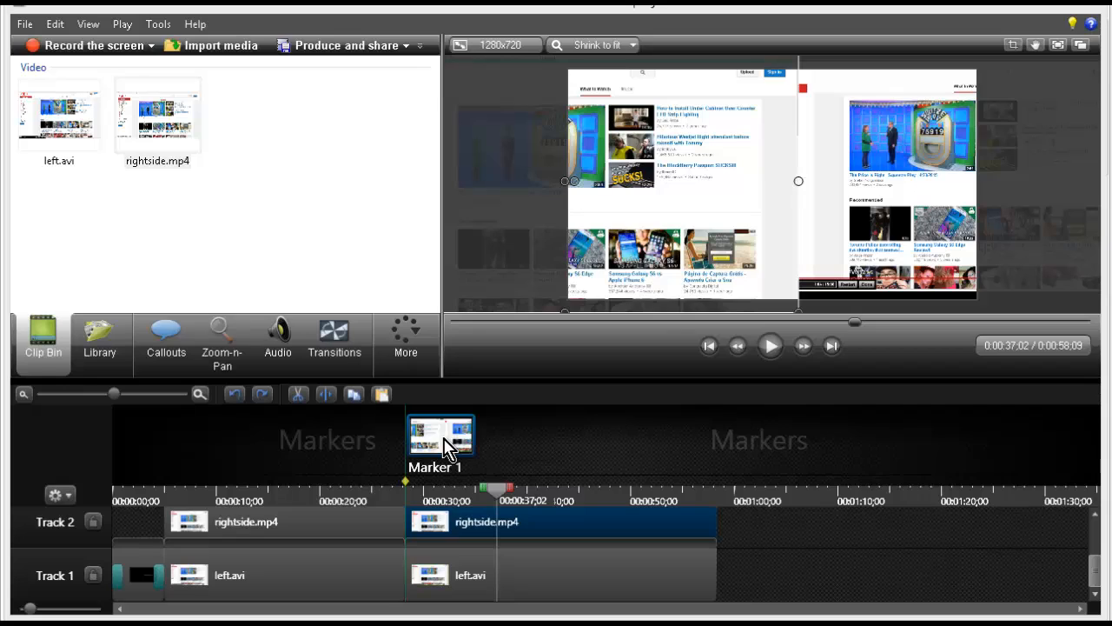
pyautogui.rightClick(444, 448)
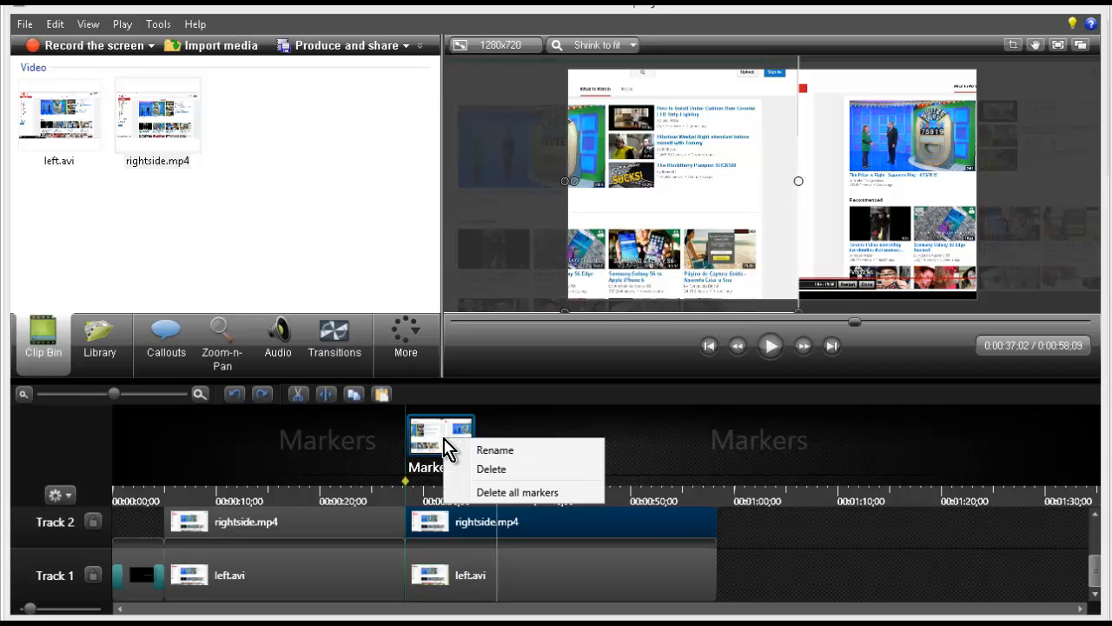
pyautogui.click(505, 471)
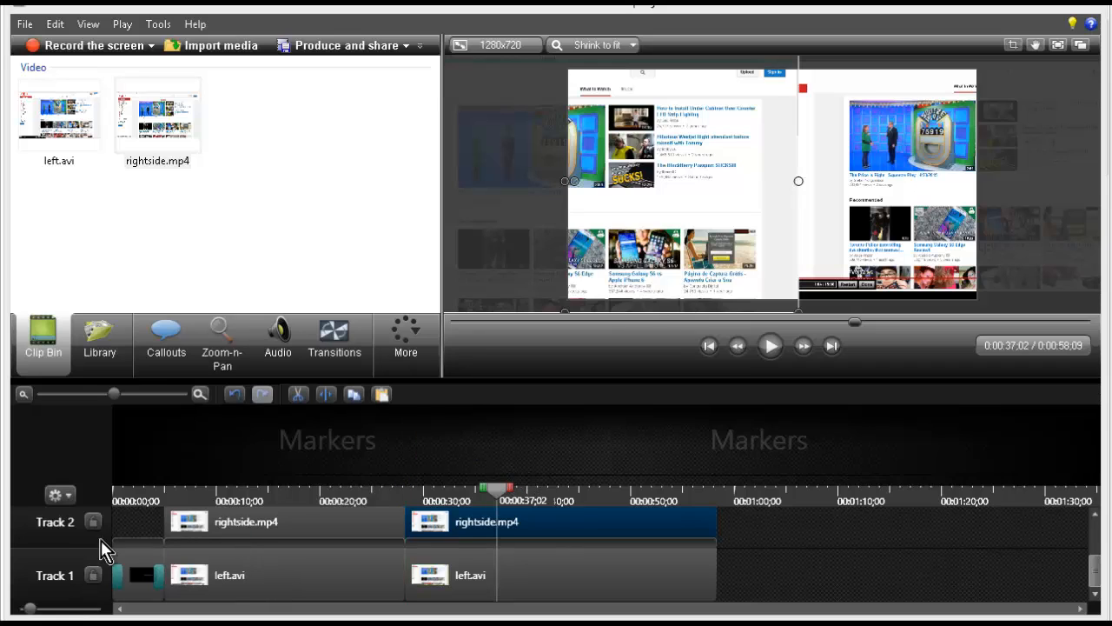